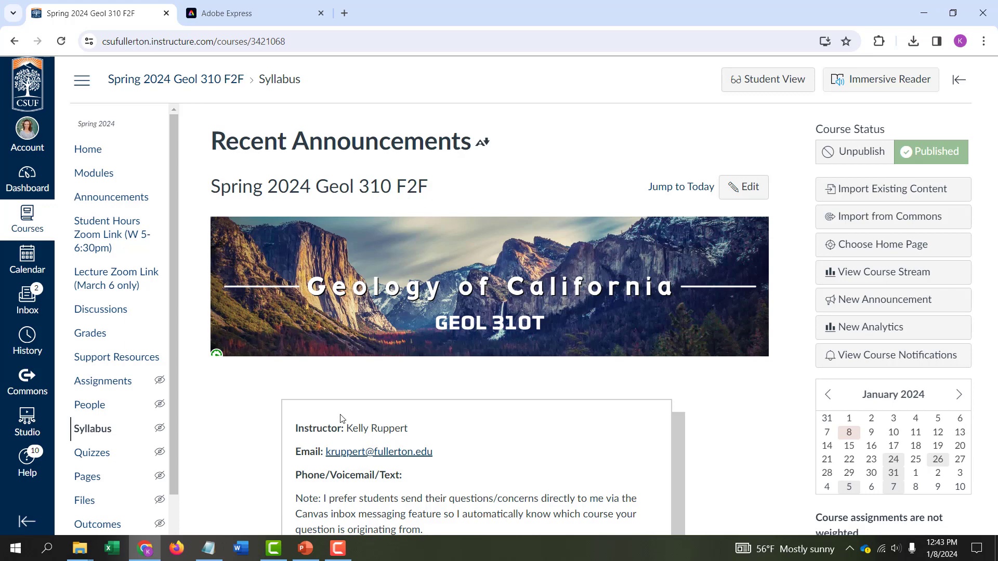
Switch to Adobe Express and sign in by e-mail with the instructor's university account
{"action": "left_click", "coordinate": [227, 13]}
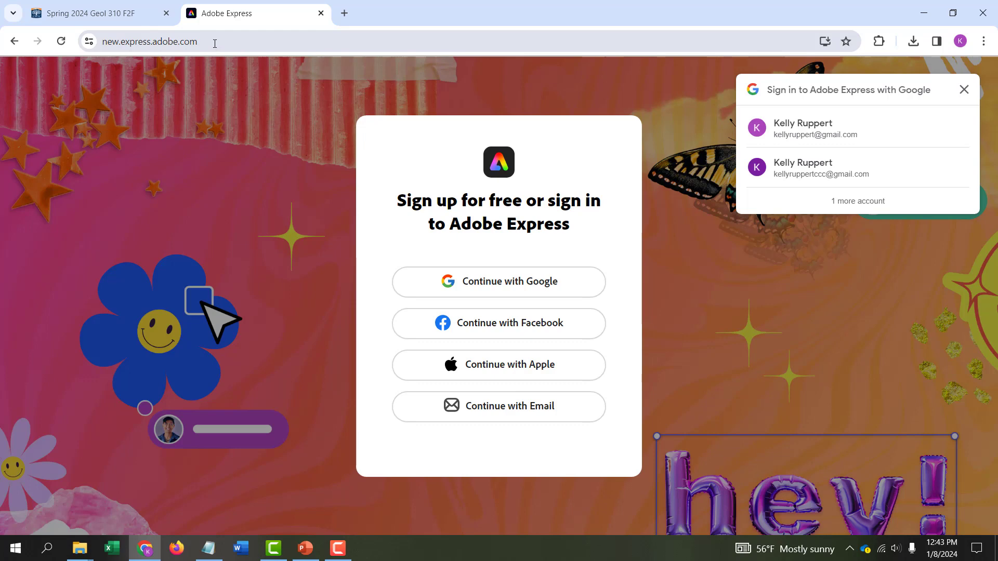
{"action": "left_click", "coordinate": [498, 411]}
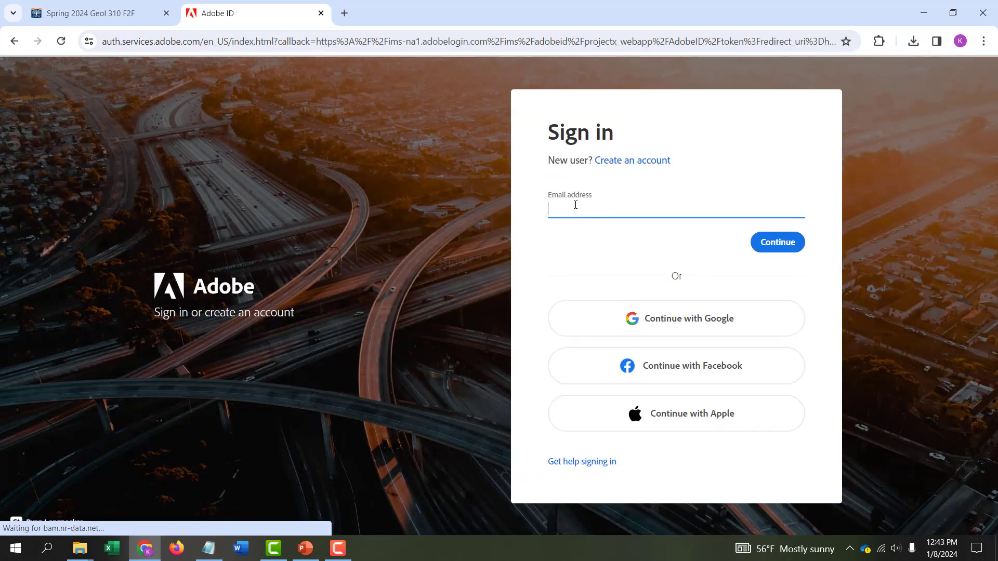
{"action": "left_click", "coordinate": [572, 207]}
{"action": "type", "text": "krup"}
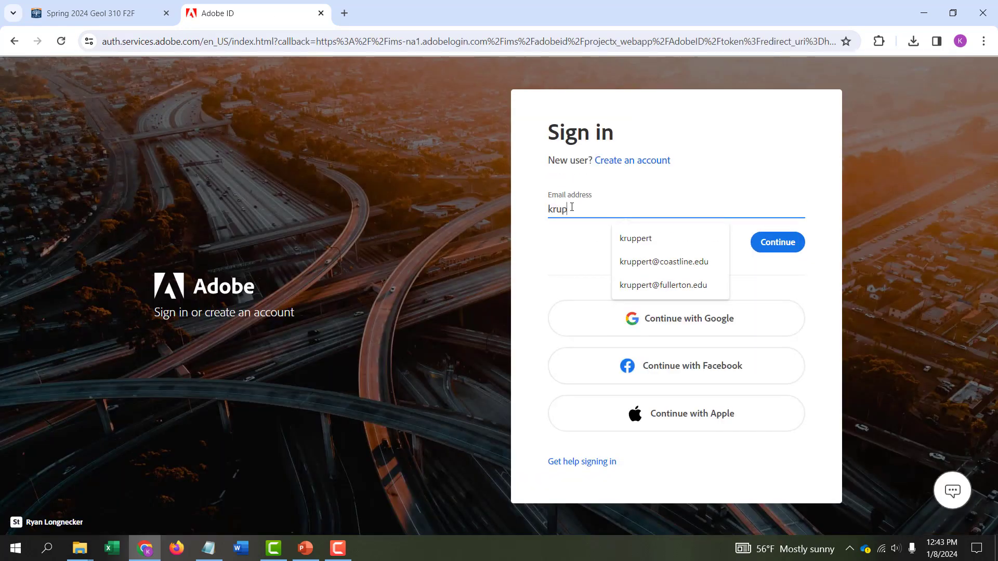
{"action": "left_click", "coordinate": [643, 286]}
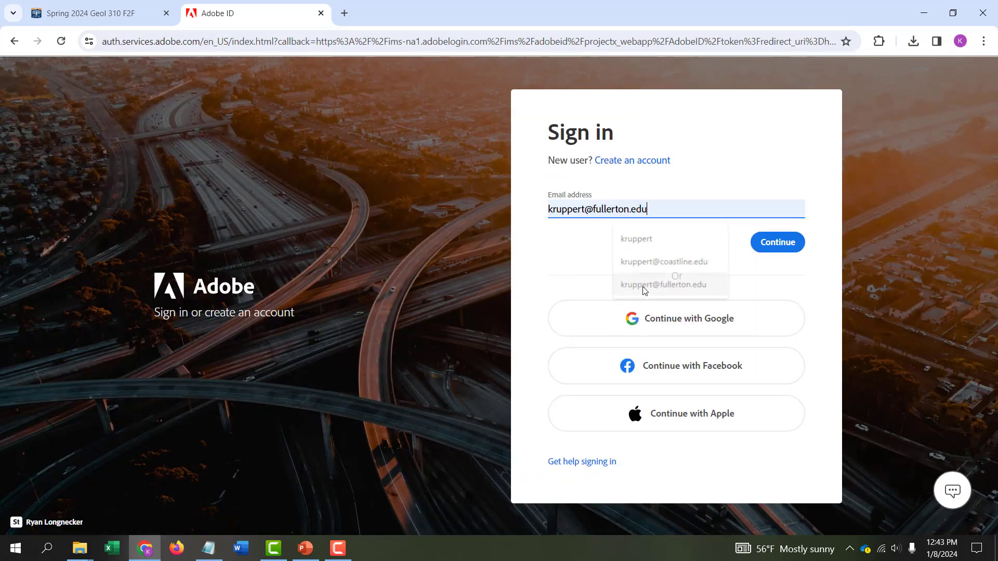
{"action": "left_click", "coordinate": [763, 246]}
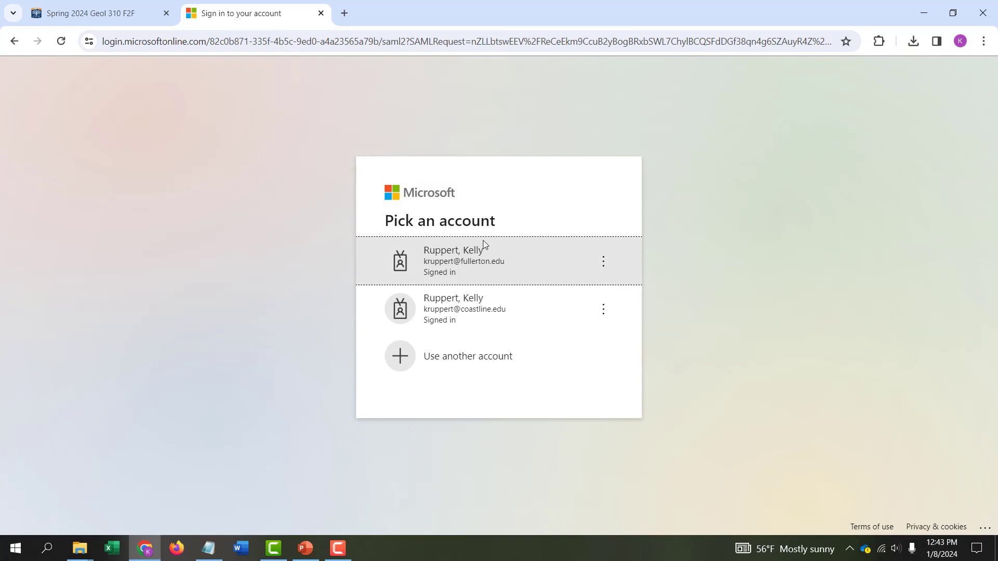
{"action": "left_click", "coordinate": [483, 265]}
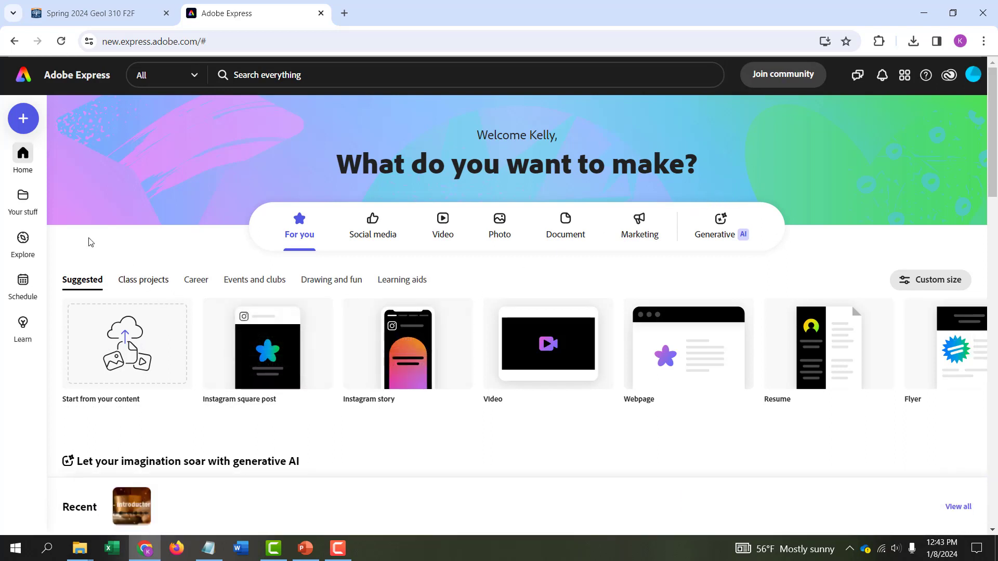
Create a new custom-size file 1100 px wide and 330 px high
{"action": "left_click", "coordinate": [23, 199]}
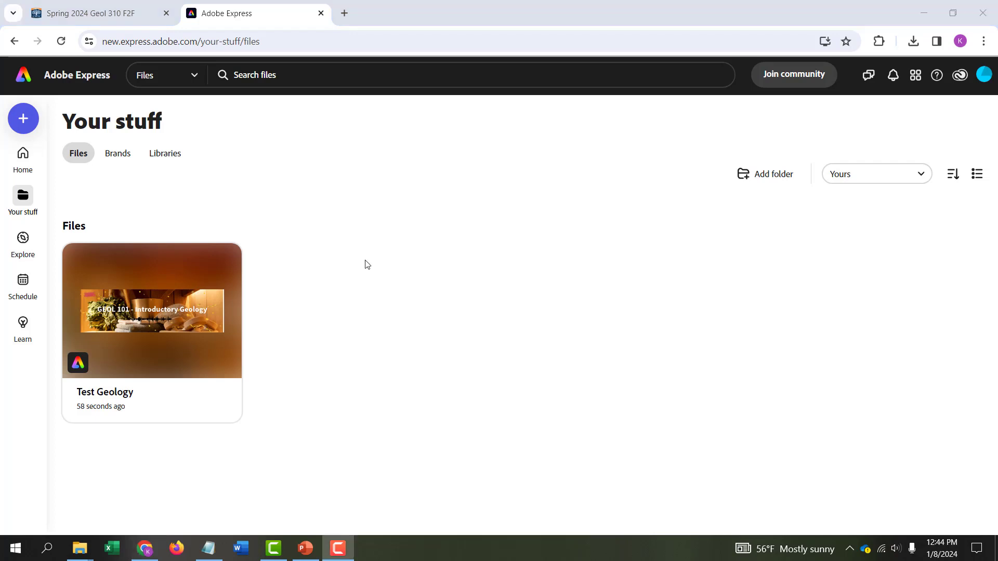
{"action": "left_click", "coordinate": [23, 119]}
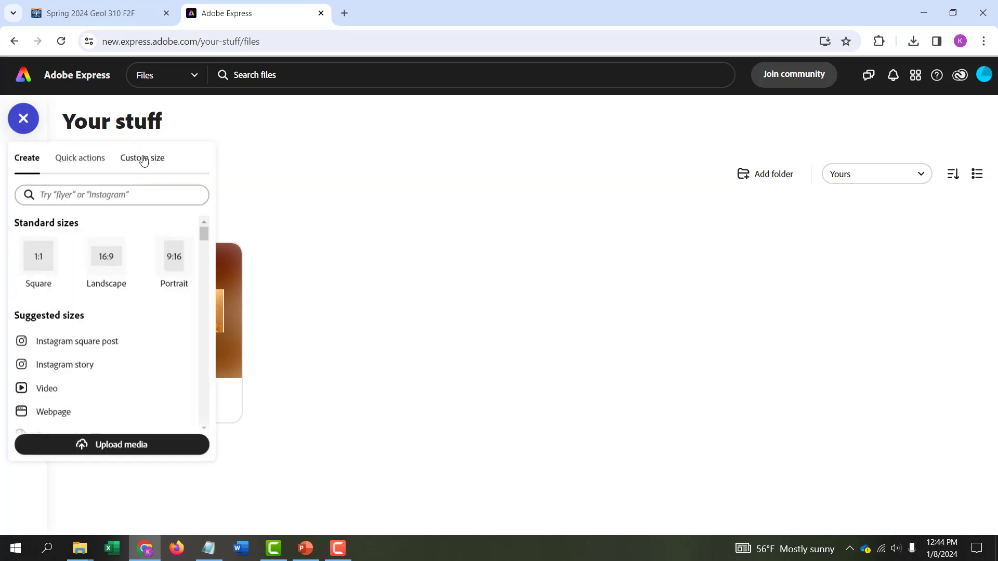
{"action": "left_click", "coordinate": [144, 160]}
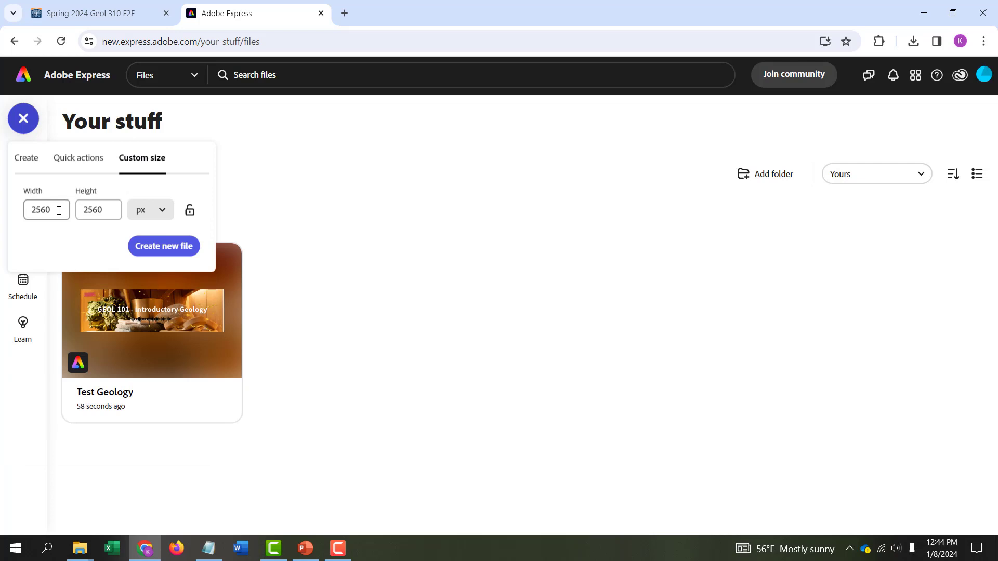
{"action": "left_click_drag", "start_coordinate": [57, 210], "coordinate": [12, 215]}
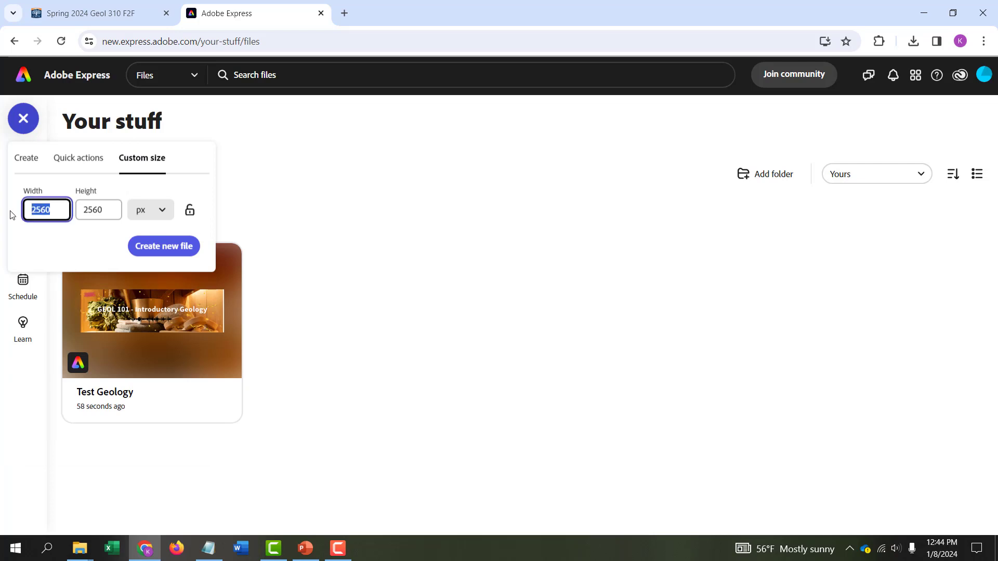
{"action": "type", "text": "1100"}
{"action": "left_click_drag", "start_coordinate": [106, 210], "coordinate": [85, 210]}
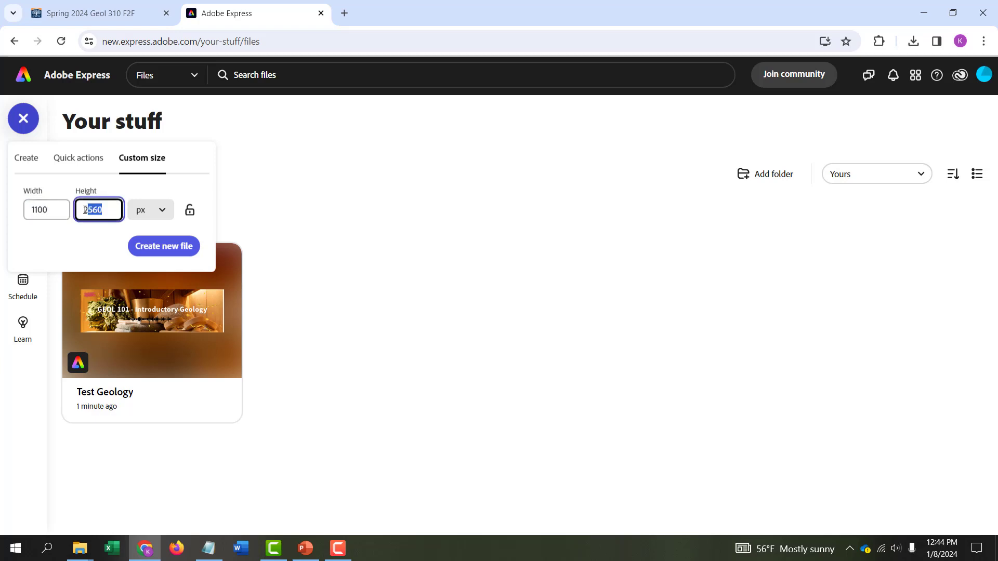
{"action": "type", "text": "330"}
{"action": "left_click", "coordinate": [66, 209]}
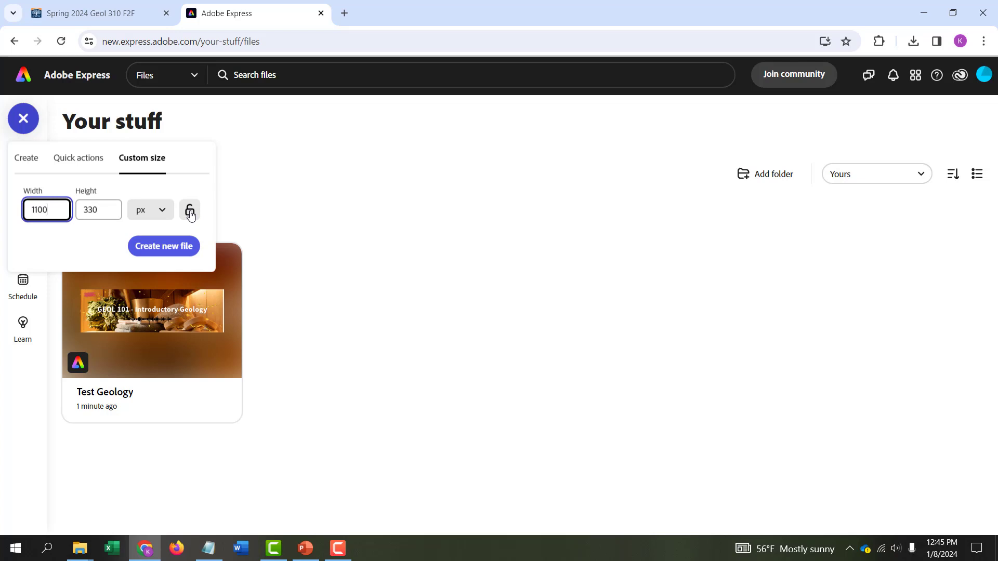
{"action": "left_click", "coordinate": [104, 211]}
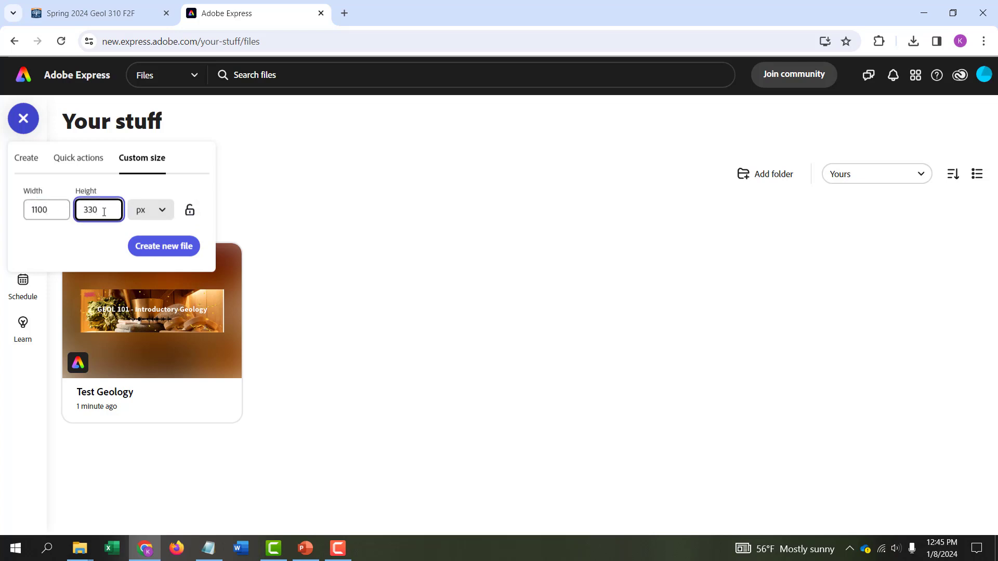
{"action": "left_click", "coordinate": [173, 256]}
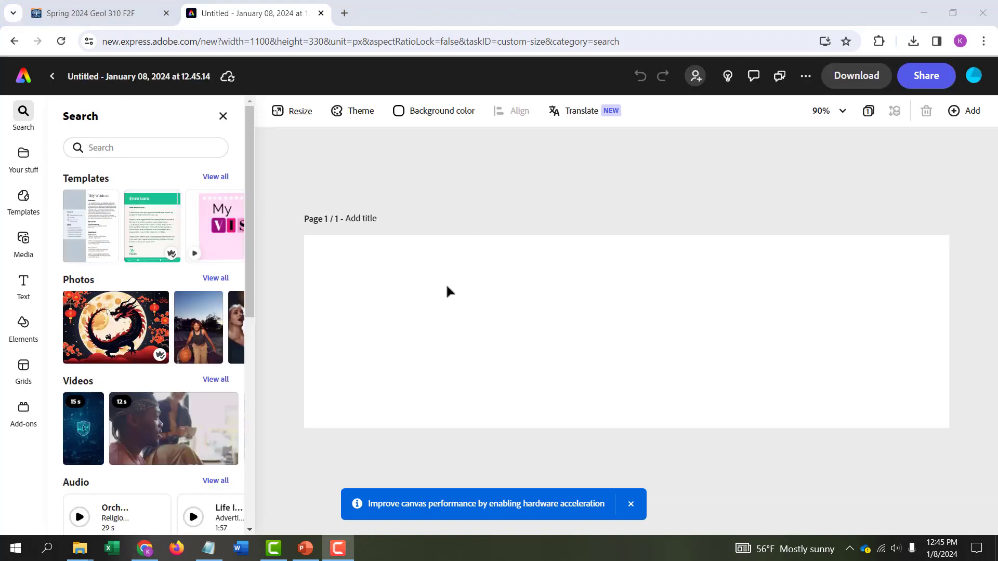
Rename the untitled file as "Test geology 2"
{"action": "left_click", "coordinate": [131, 77]}
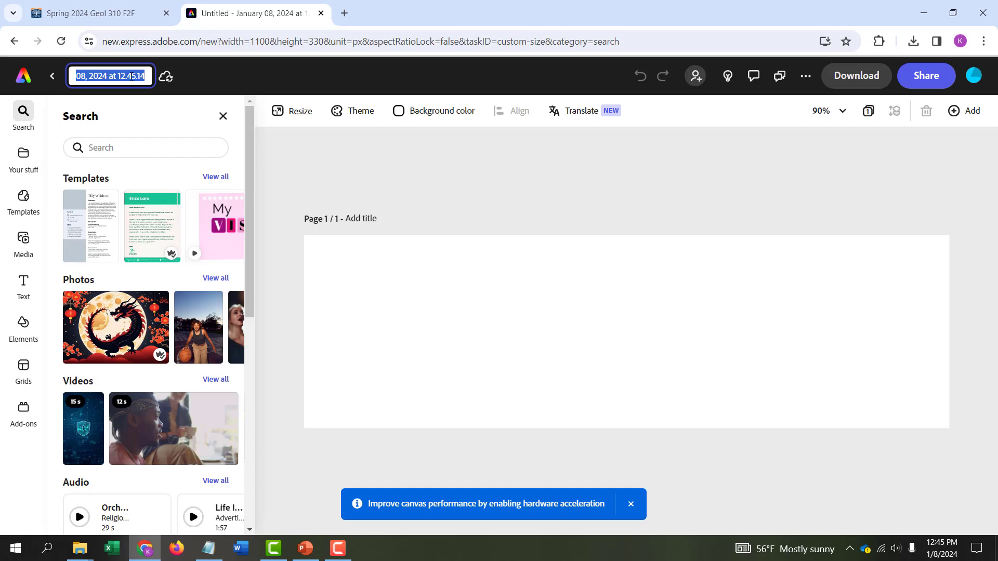
{"action": "type", "text": "Test geology 2"}
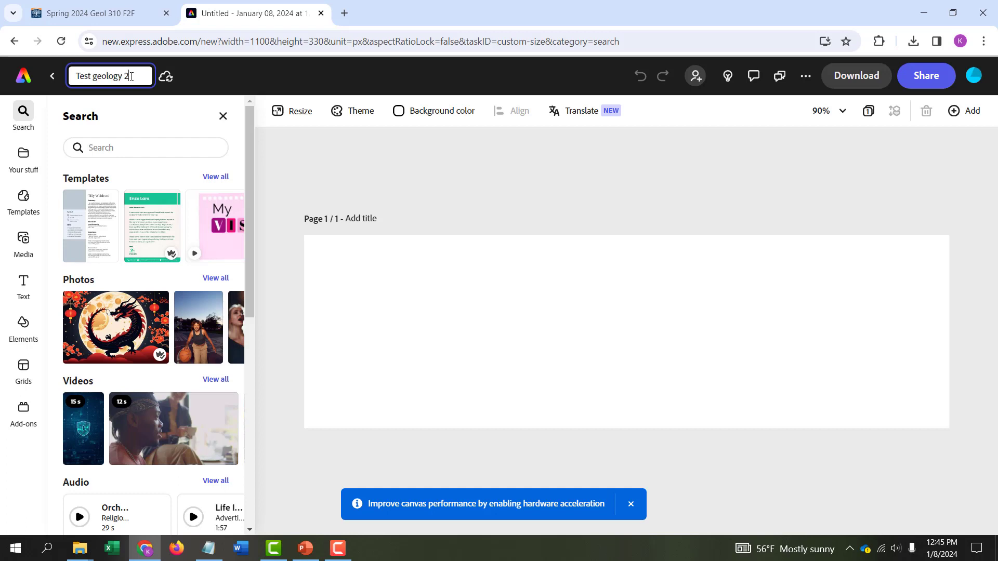
{"action": "key", "text": "Escape"}
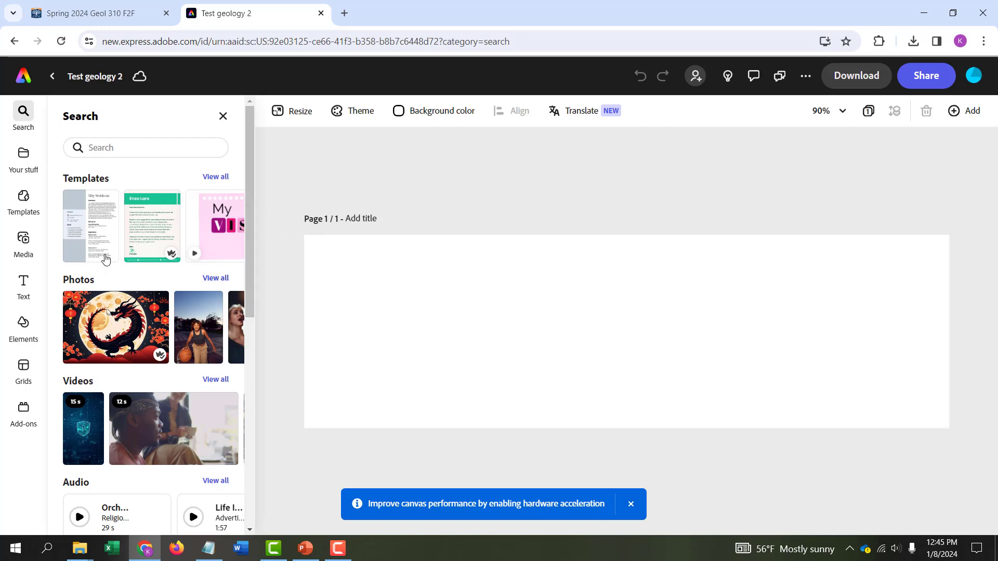
Place the purple starry cloud photo from the Featured free photos on the blank page
{"action": "left_click", "coordinate": [24, 249]}
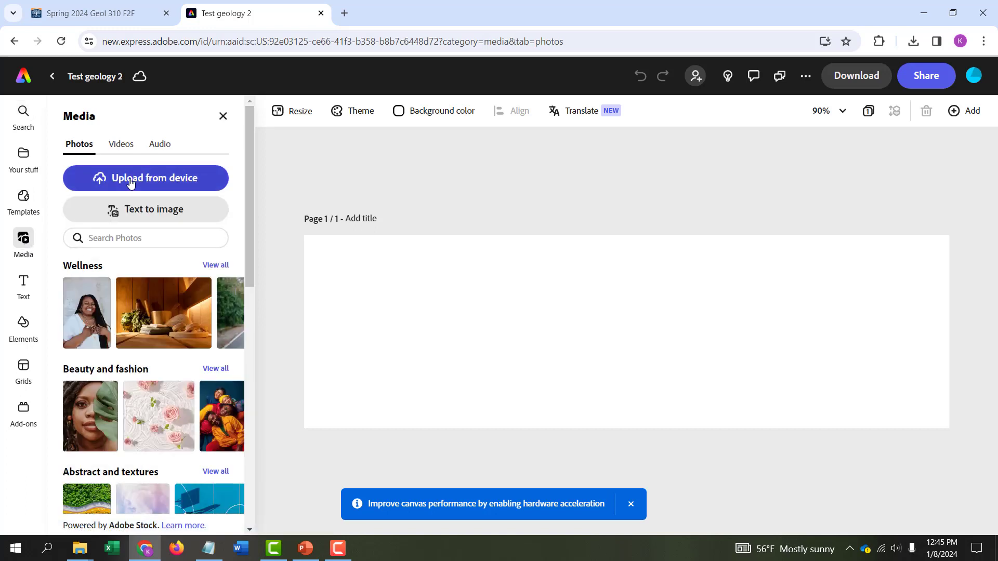
{"action": "left_click_drag", "start_coordinate": [250, 225], "coordinate": [249, 428]}
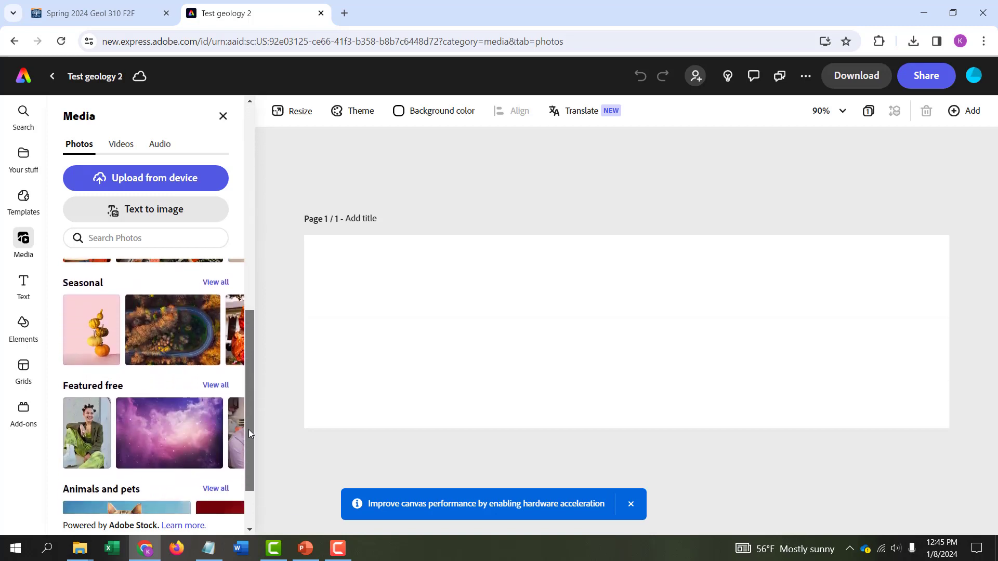
{"action": "left_click_drag", "start_coordinate": [161, 432], "coordinate": [612, 343]}
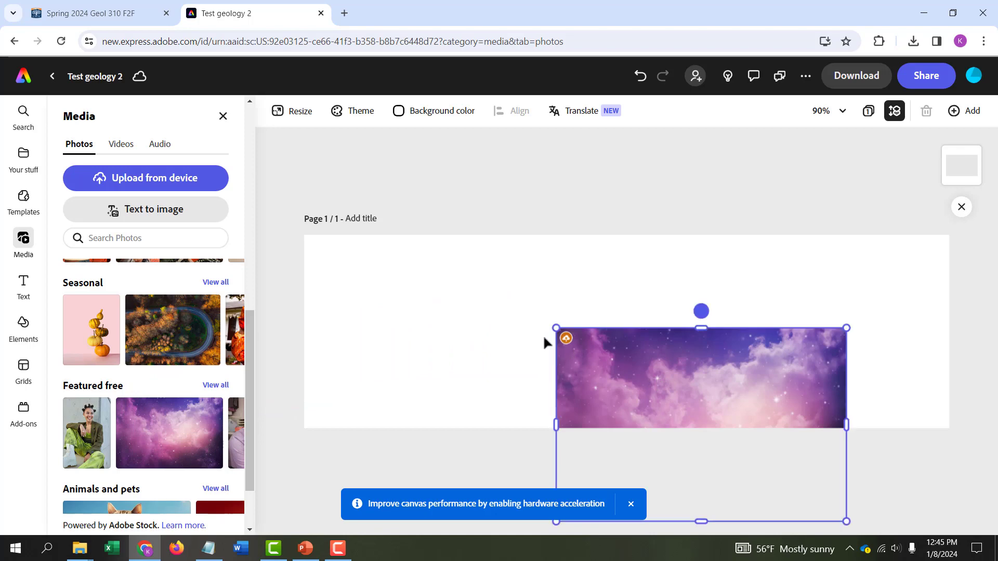
Move the starry cloud photo to the page's upper-left corner and stretch it to cover the whole banner
{"action": "left_click_drag", "start_coordinate": [544, 337], "coordinate": [385, 278]}
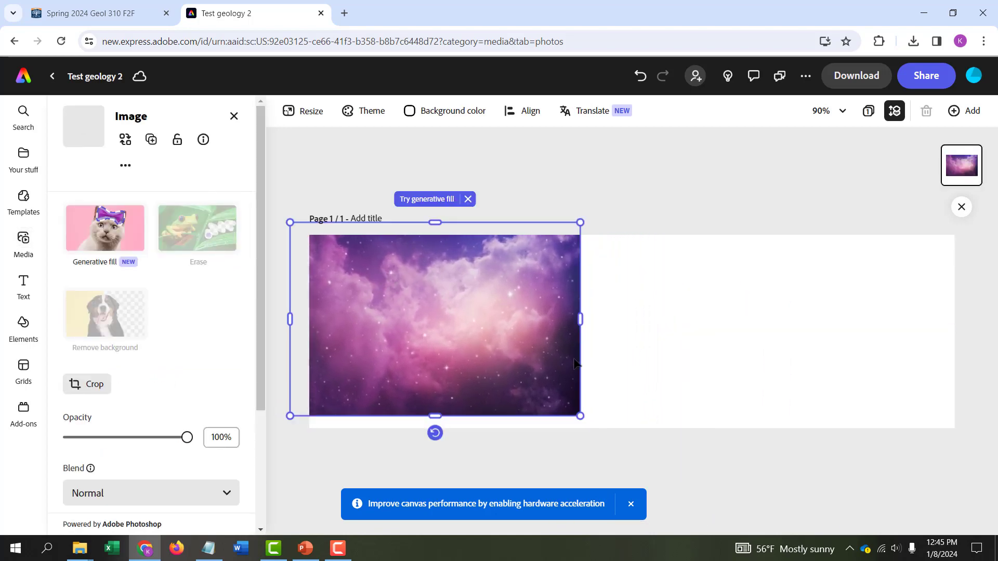
{"action": "left_click_drag", "start_coordinate": [581, 319], "coordinate": [969, 318]}
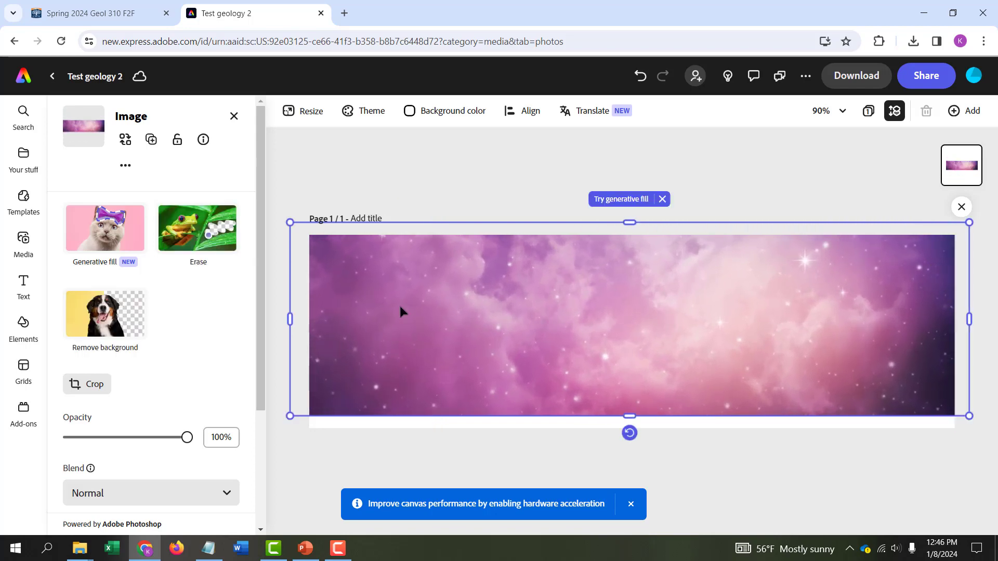
{"action": "left_click_drag", "start_coordinate": [631, 417], "coordinate": [629, 455]}
{"action": "left_click", "coordinate": [676, 477]}
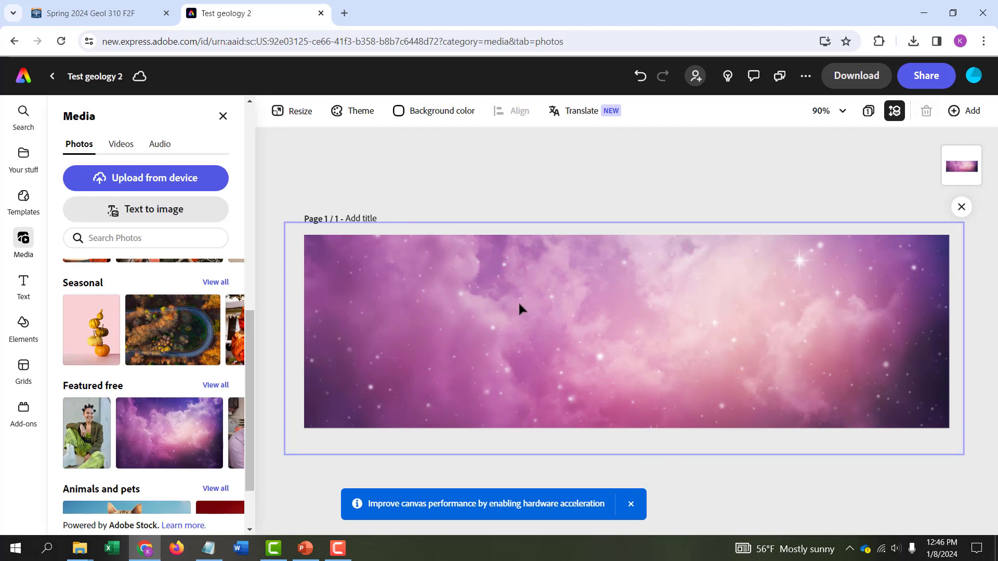
Add a text box reading "Geology - 101 - Introduction" over the background photo
{"action": "left_click", "coordinate": [23, 287]}
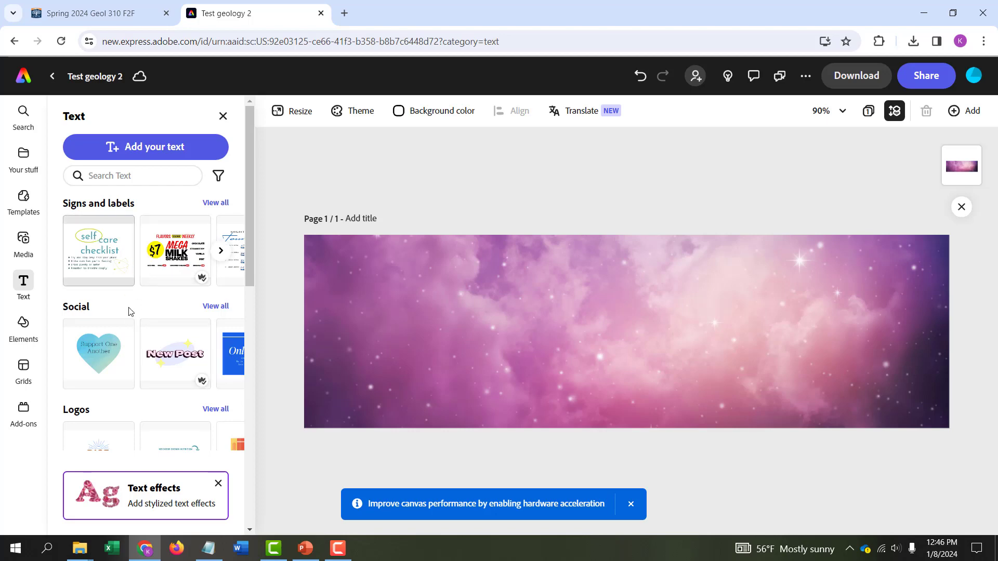
{"action": "left_click_drag", "start_coordinate": [251, 277], "coordinate": [269, 232]}
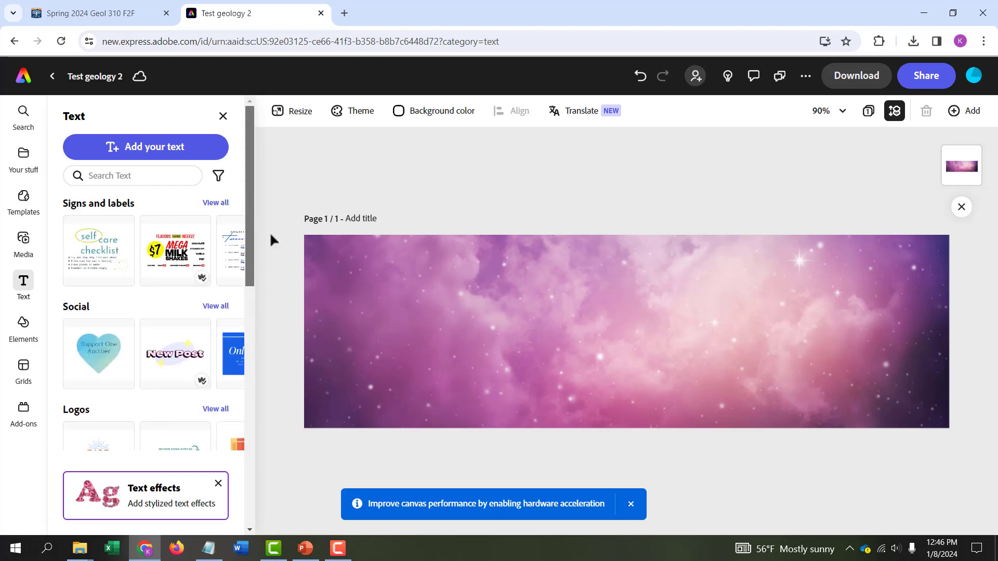
{"action": "left_click", "coordinate": [144, 149]}
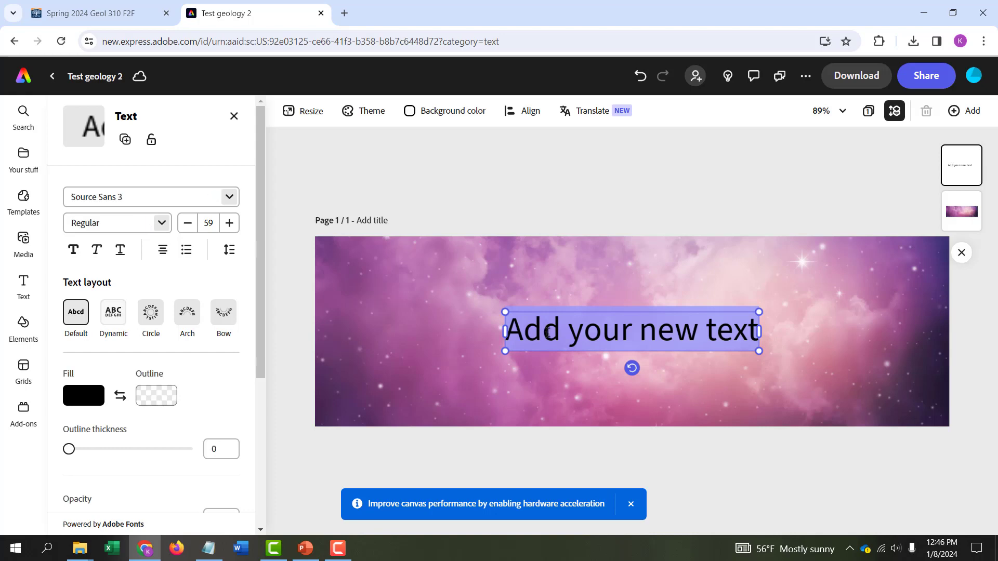
{"action": "type", "text": "Geology"}
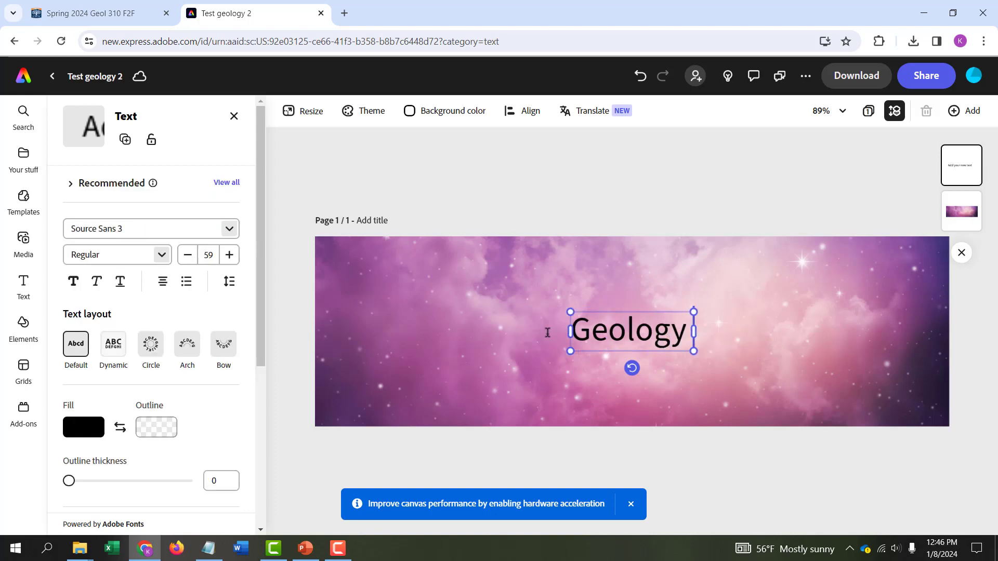
{"action": "type", "text": " -"}
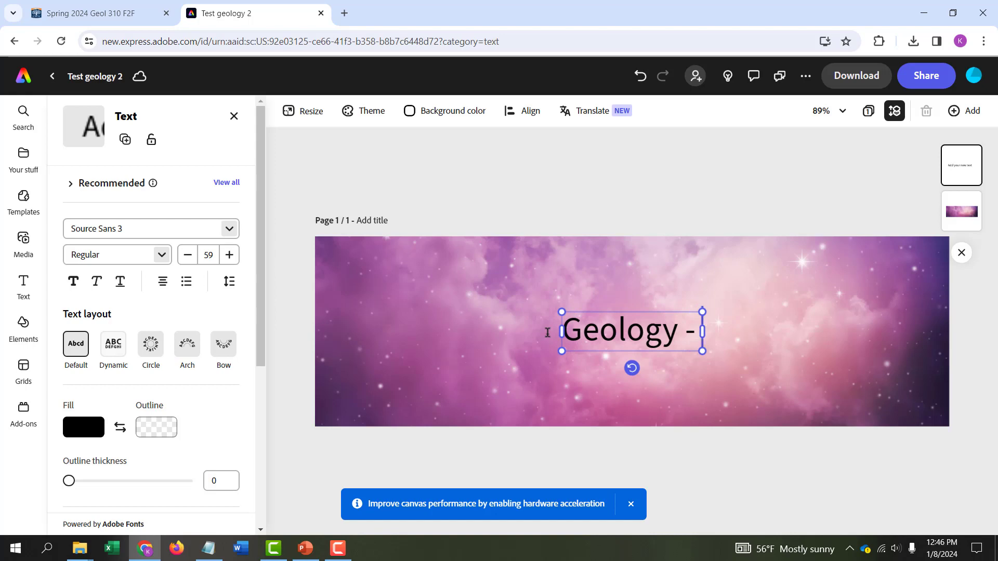
{"action": "type", "text": " 101 -"}
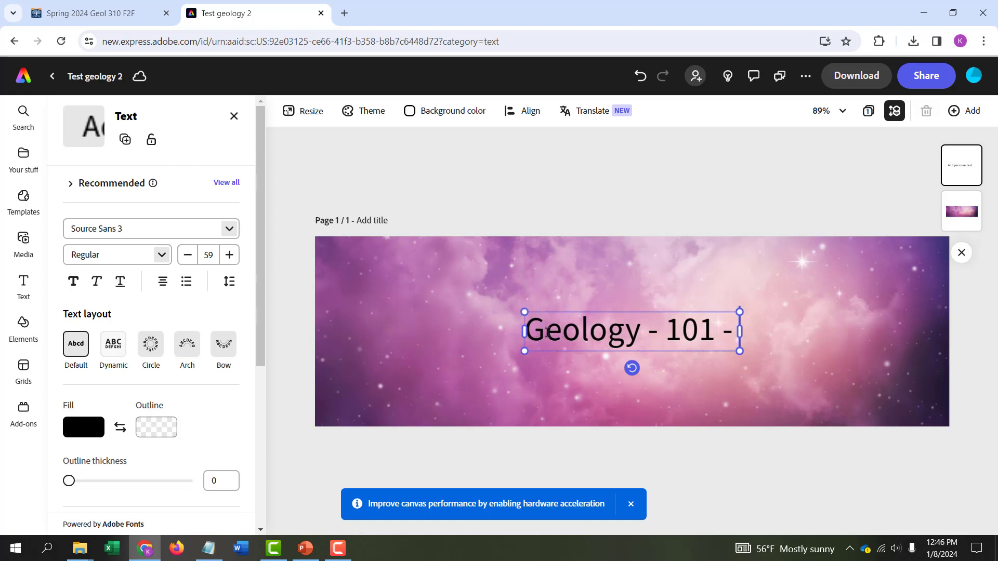
{"action": "type", "text": " Introduction"}
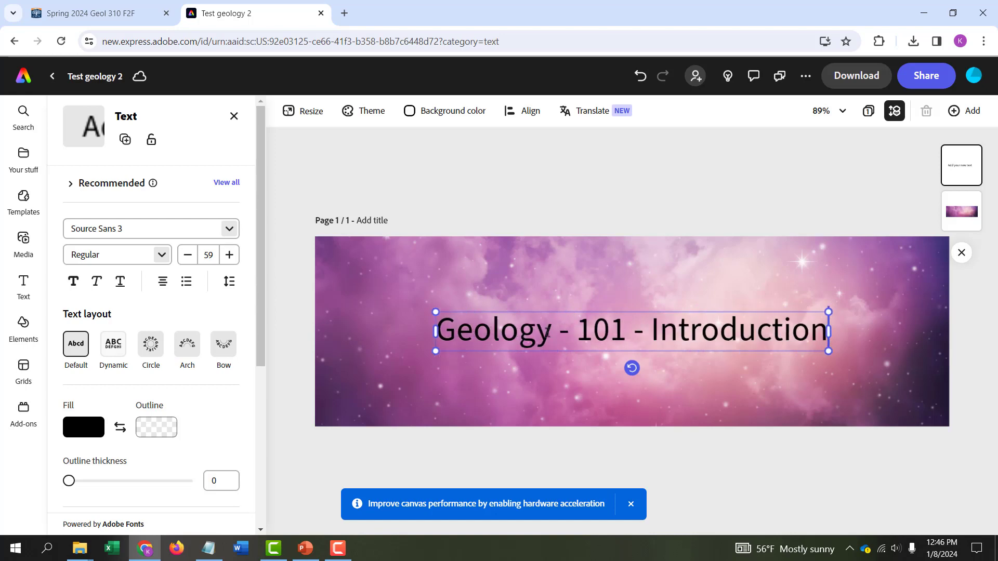
{"action": "left_click", "coordinate": [524, 451]}
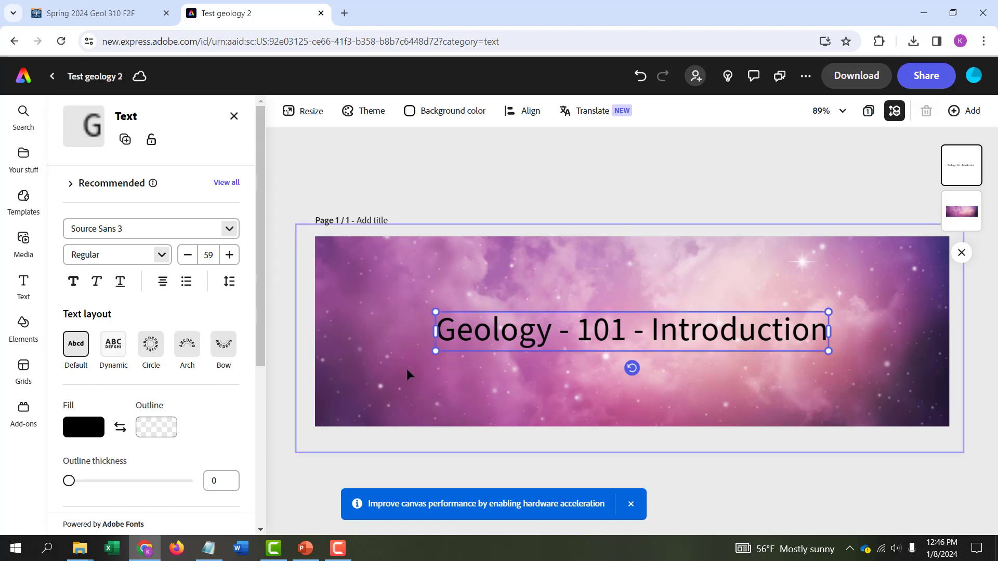
Set the font style of the entire banner title to Bold
{"action": "left_click", "coordinate": [502, 343]}
{"action": "double_click", "coordinate": [490, 329]}
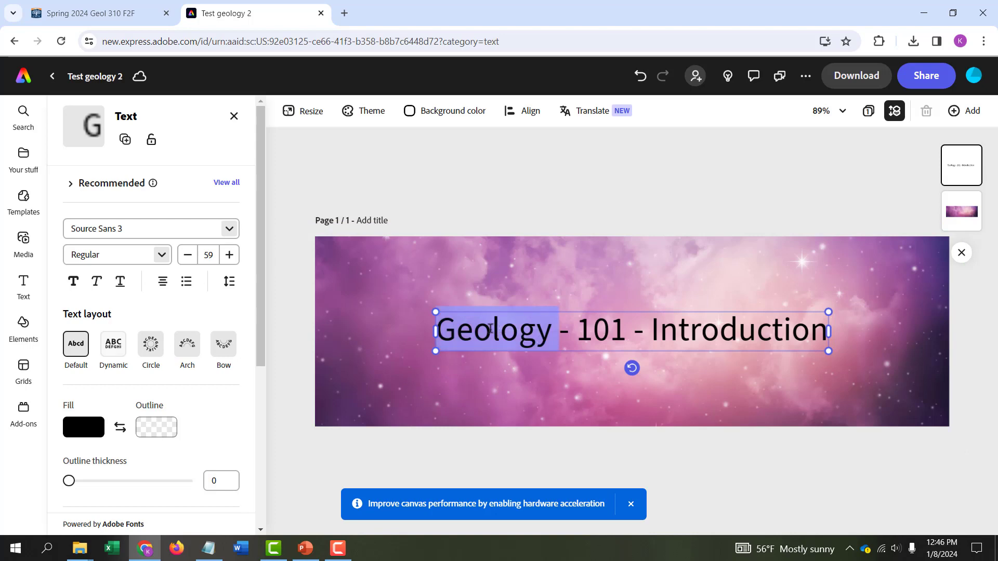
{"action": "left_click", "coordinate": [446, 329]}
{"action": "left_click_drag", "start_coordinate": [446, 330], "coordinate": [829, 332]}
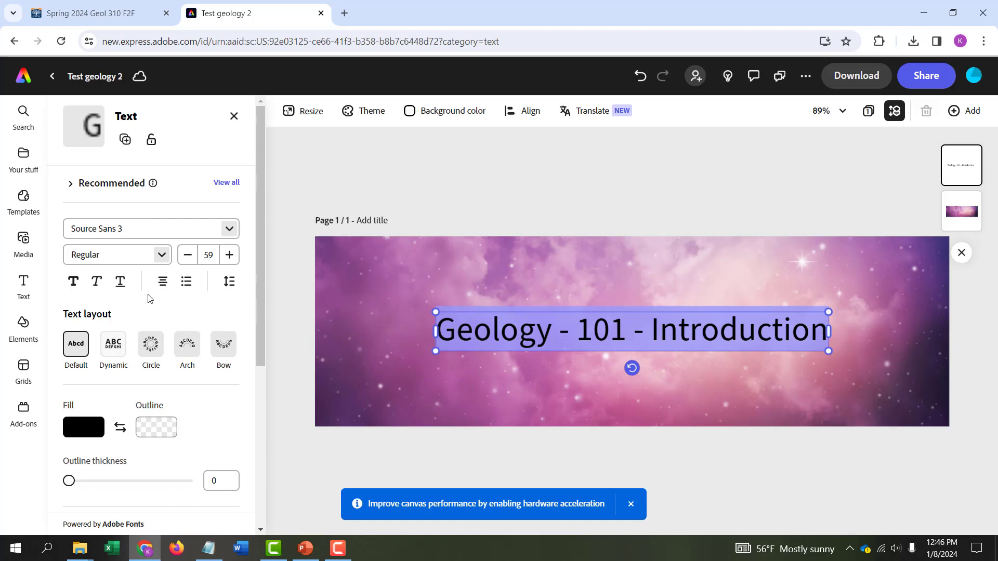
{"action": "left_click", "coordinate": [162, 255]}
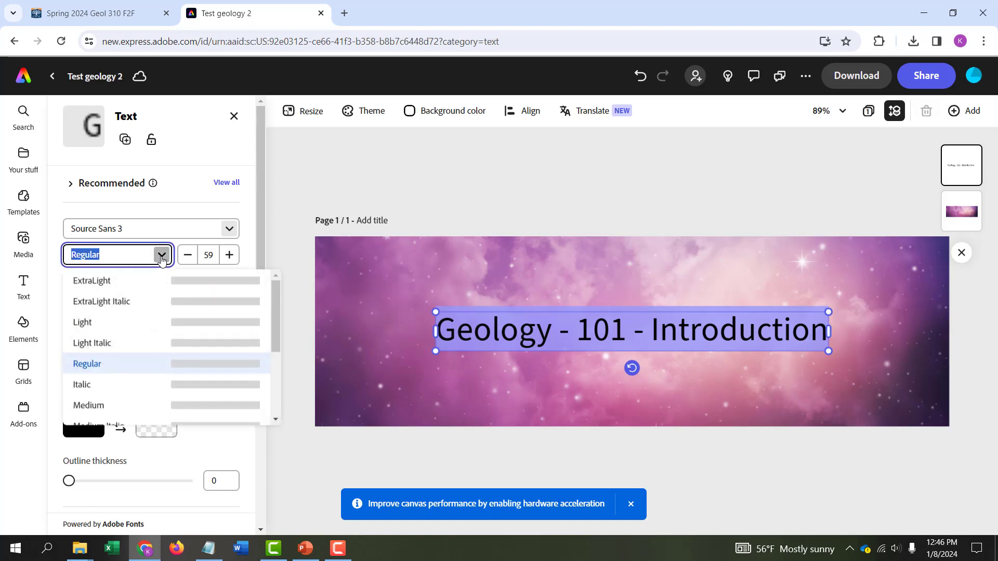
{"action": "left_click_drag", "start_coordinate": [273, 324], "coordinate": [127, 388]}
{"action": "left_click", "coordinate": [99, 366]}
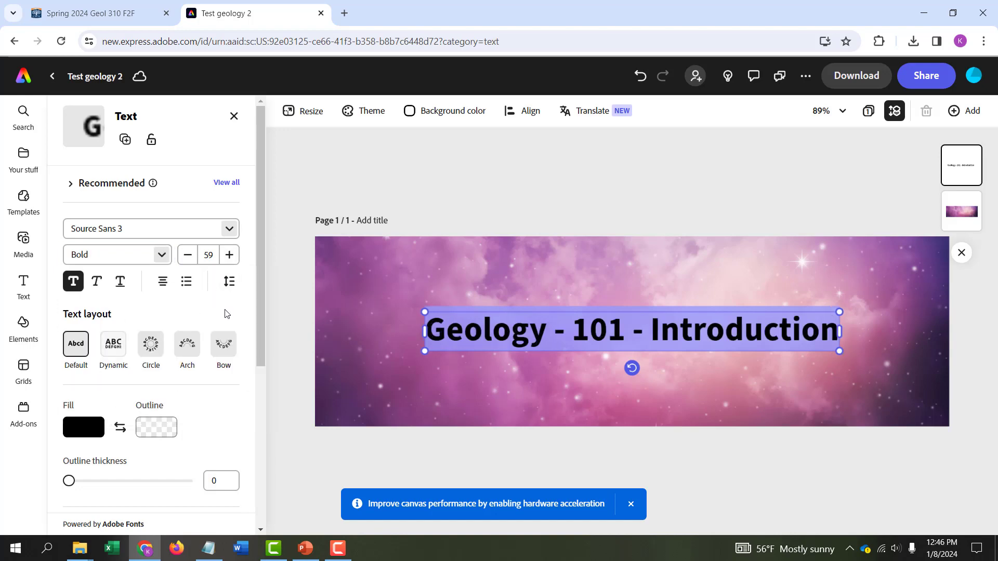
Change the fill color of the banner title text to white
{"action": "left_click", "coordinate": [81, 430]}
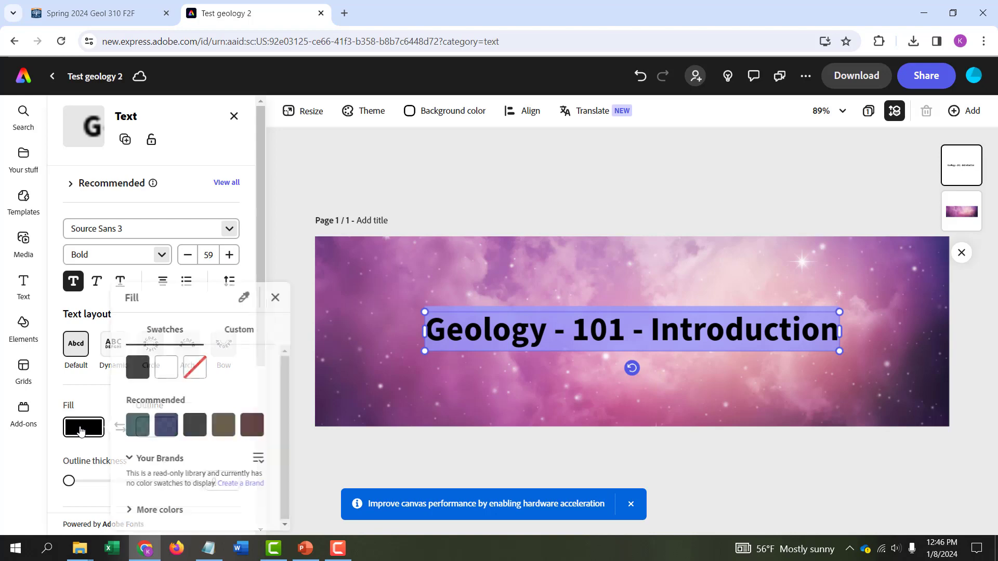
{"action": "left_click", "coordinate": [168, 367]}
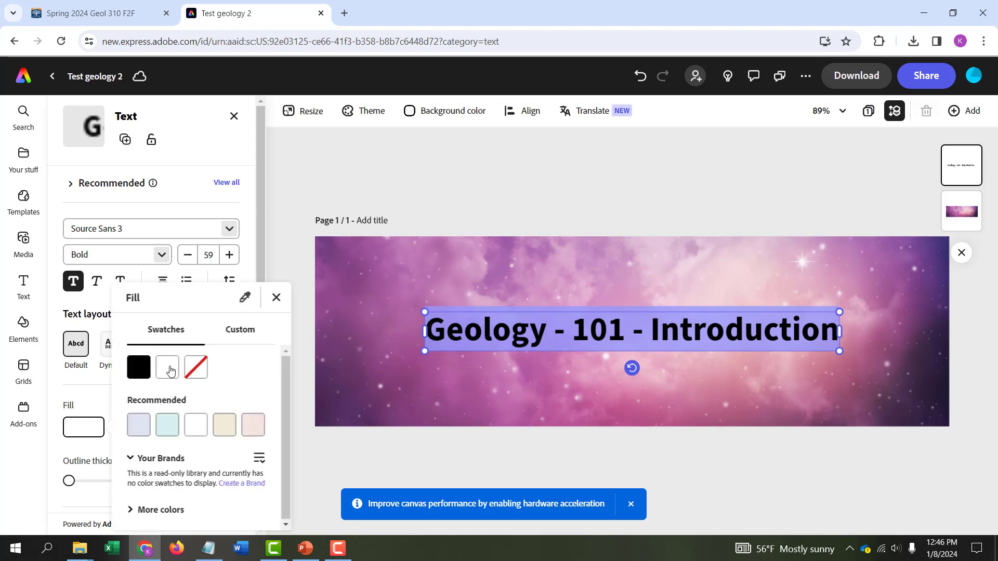
{"action": "left_click", "coordinate": [344, 466]}
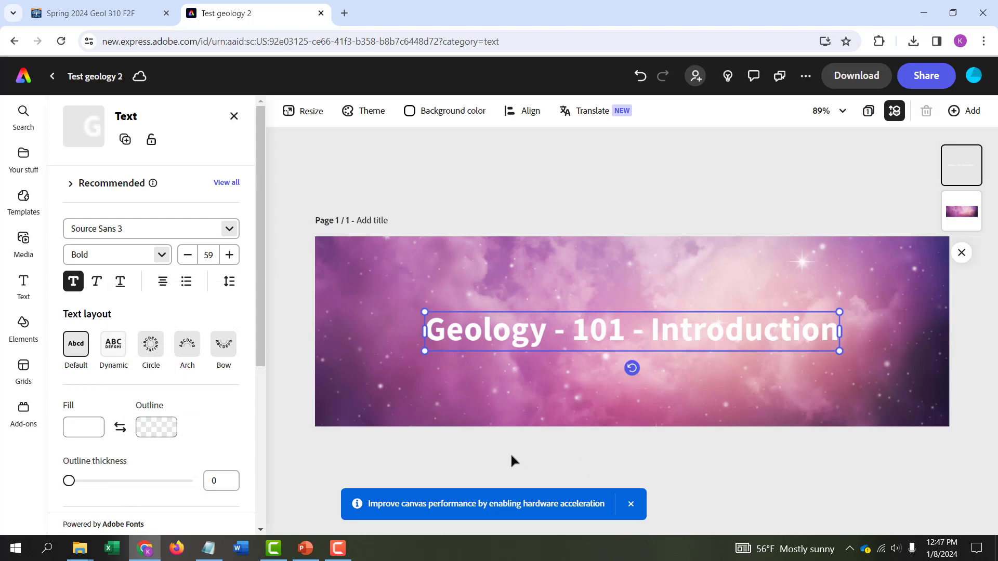
Add the gold confetti and streamers overlay from the design assets to the banner and select it
{"action": "left_click", "coordinate": [22, 324]}
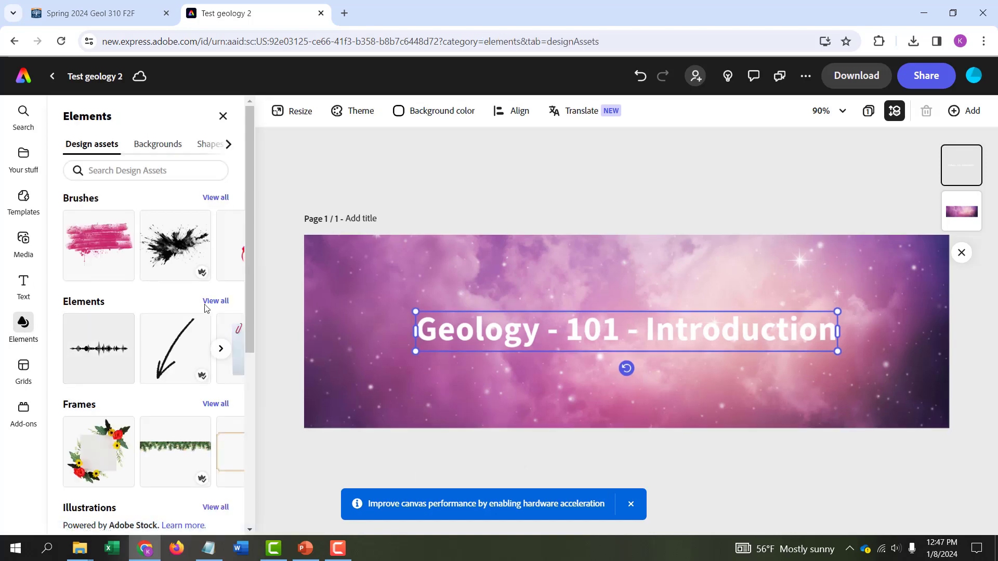
{"action": "left_click_drag", "start_coordinate": [249, 251], "coordinate": [265, 396]}
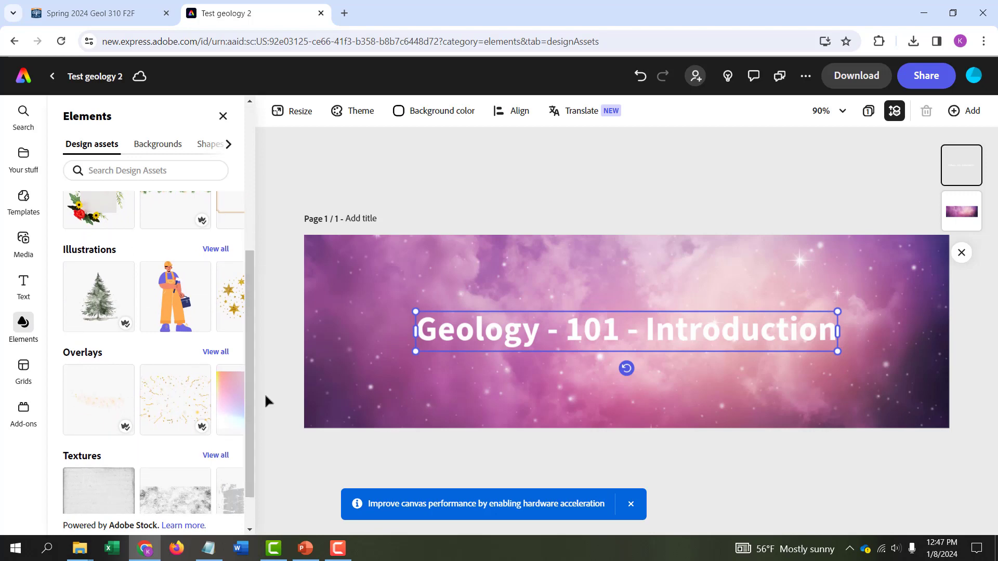
{"action": "left_click", "coordinate": [175, 398]}
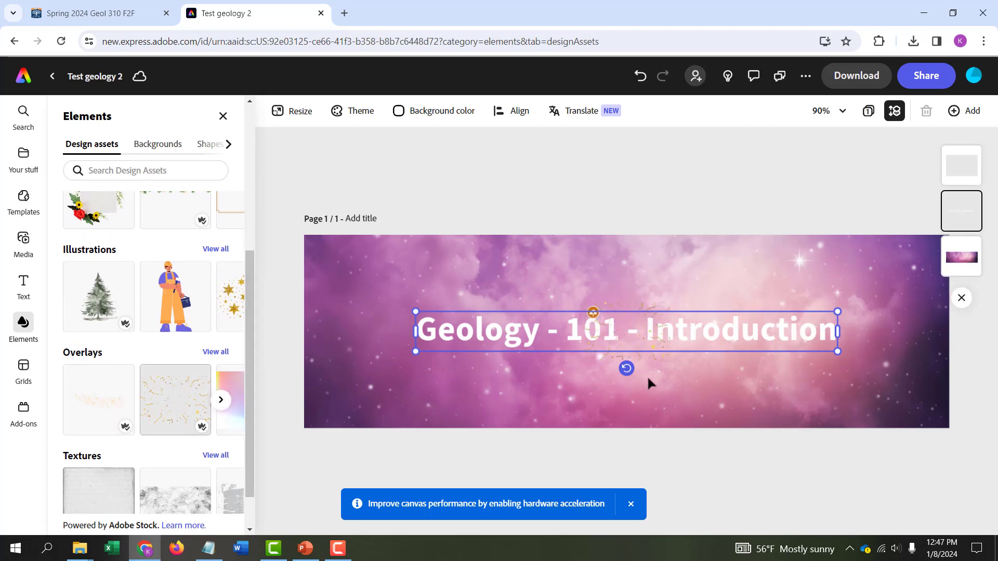
{"action": "left_click", "coordinate": [613, 322]}
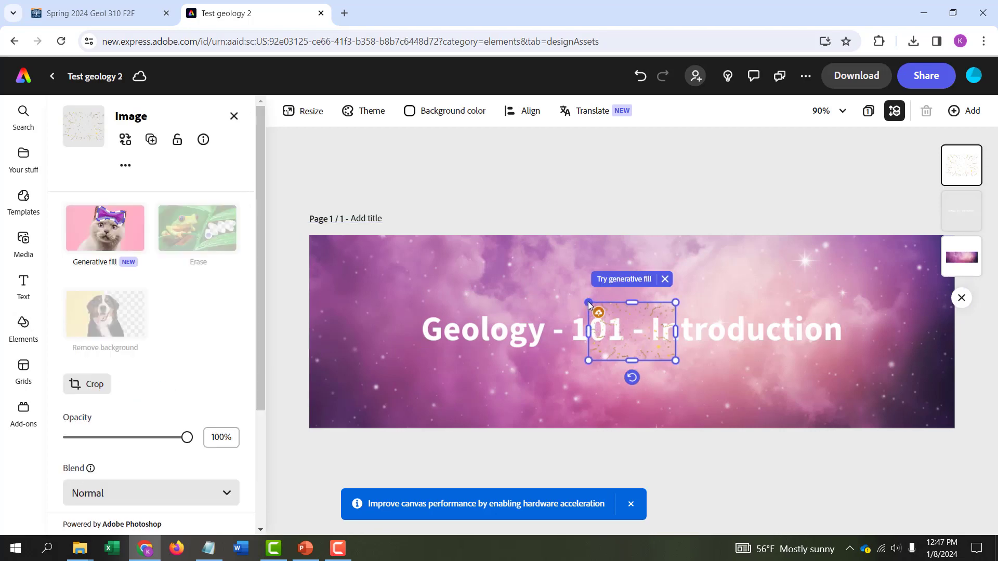
Stretch the gold confetti overlay over nearly the full width and the full height of the banner, and deselect it
{"action": "left_click_drag", "start_coordinate": [632, 303], "coordinate": [631, 234]}
{"action": "left_click_drag", "start_coordinate": [676, 298], "coordinate": [928, 307]}
{"action": "left_click_drag", "start_coordinate": [588, 297], "coordinate": [290, 294]}
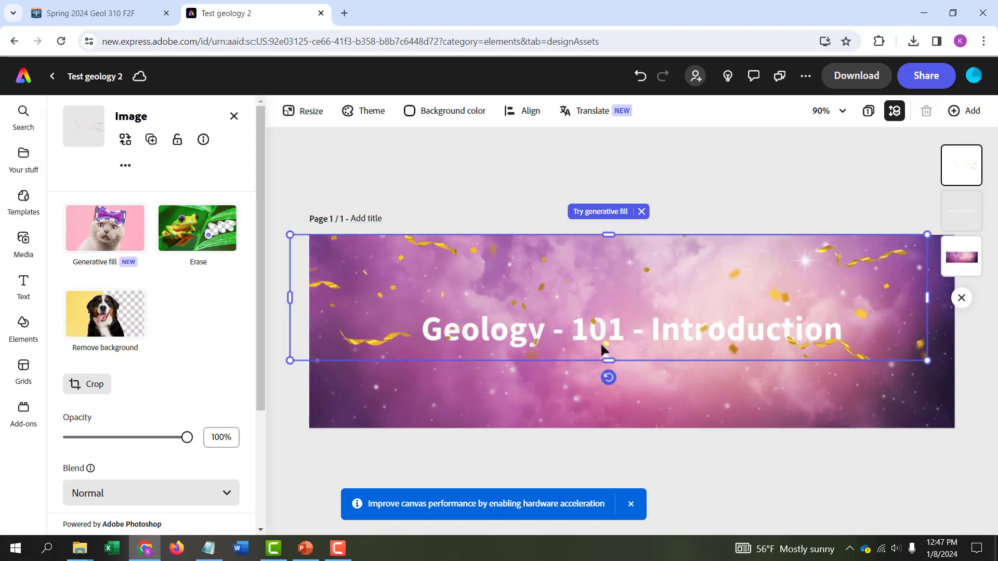
{"action": "left_click_drag", "start_coordinate": [609, 360], "coordinate": [619, 450]}
{"action": "left_click", "coordinate": [472, 183]}
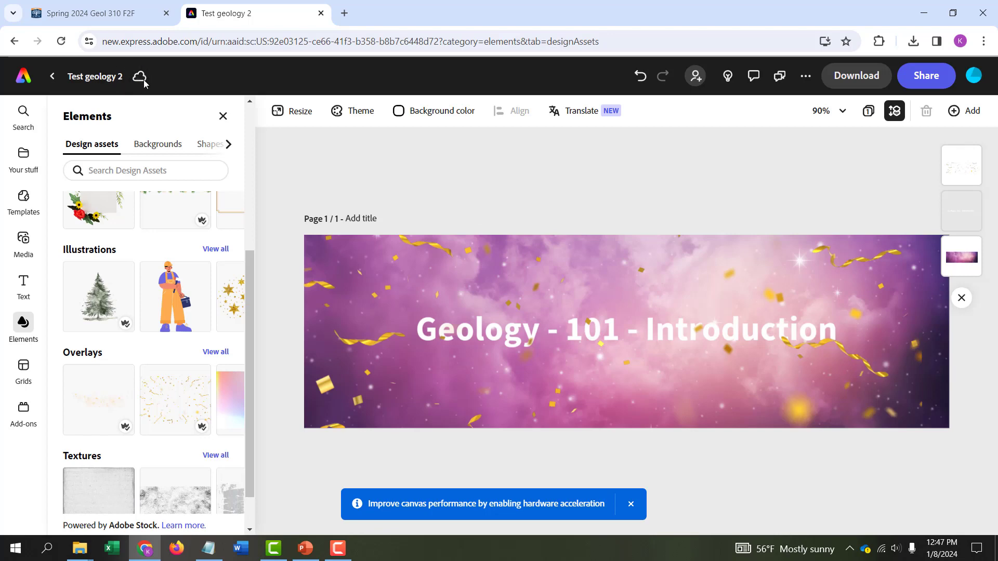
Download the banner as a JPG and show the downloaded file in its folder
{"action": "left_click", "coordinate": [866, 78]}
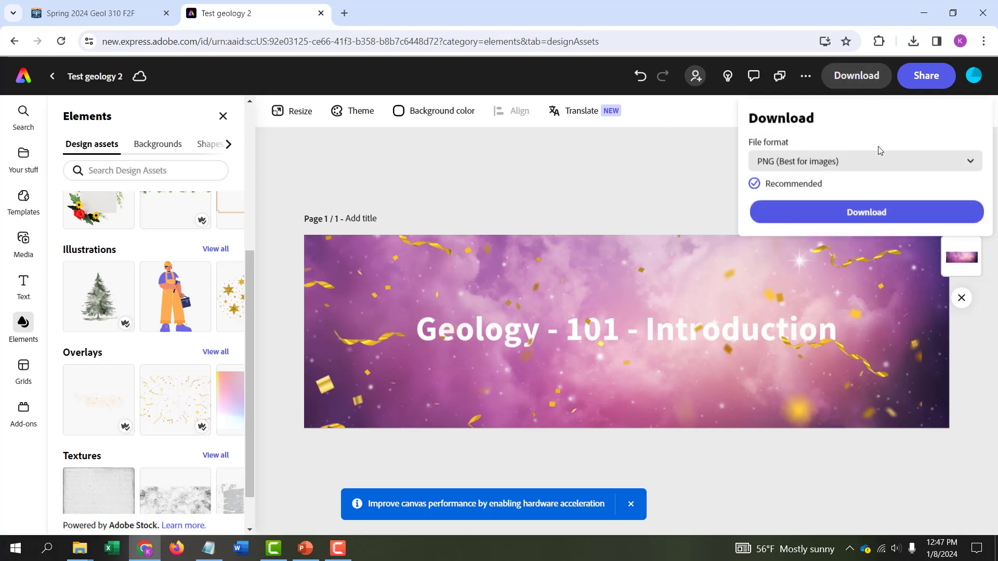
{"action": "left_click", "coordinate": [859, 162]}
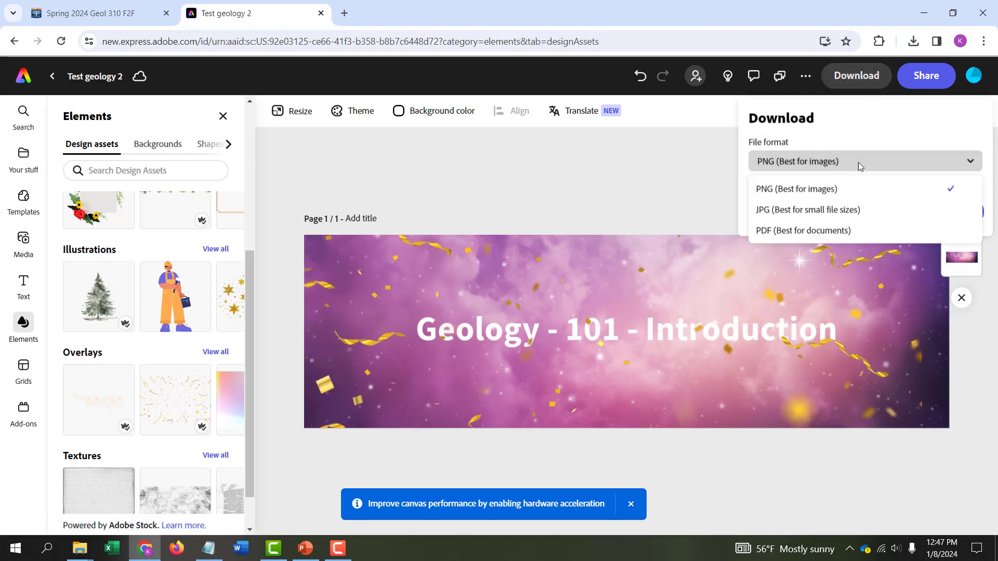
{"action": "left_click", "coordinate": [780, 216]}
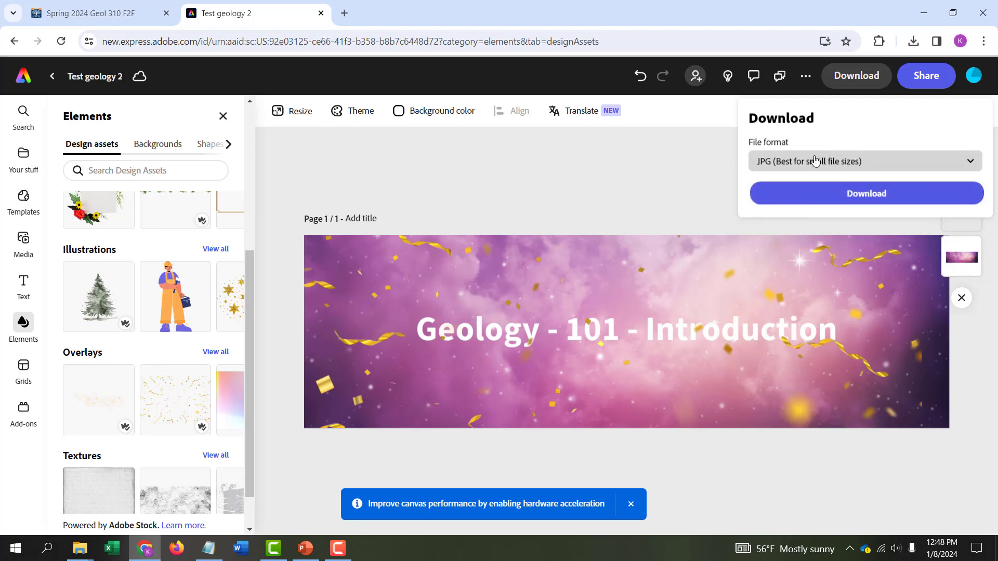
{"action": "left_click", "coordinate": [861, 195]}
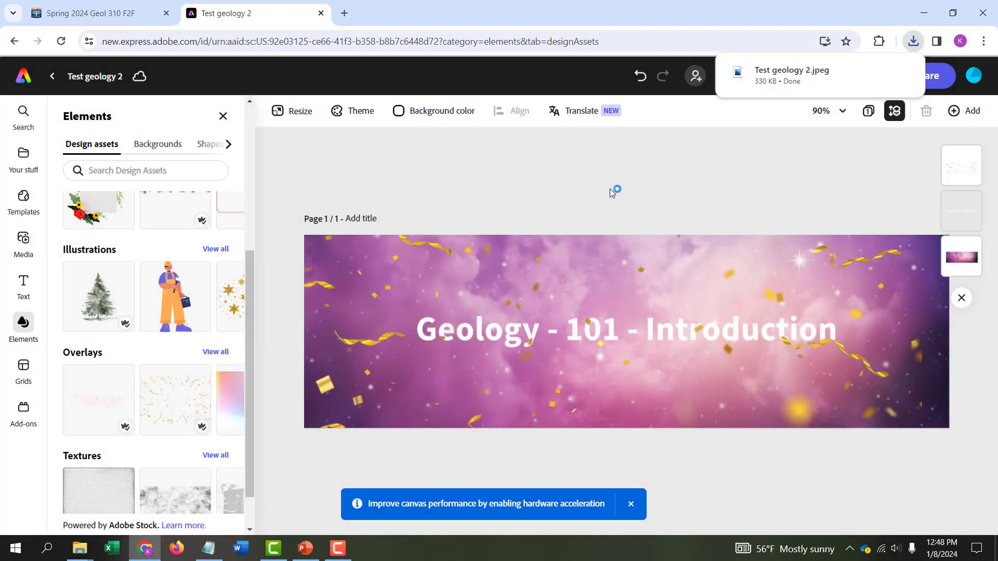
{"action": "left_click", "coordinate": [880, 72]}
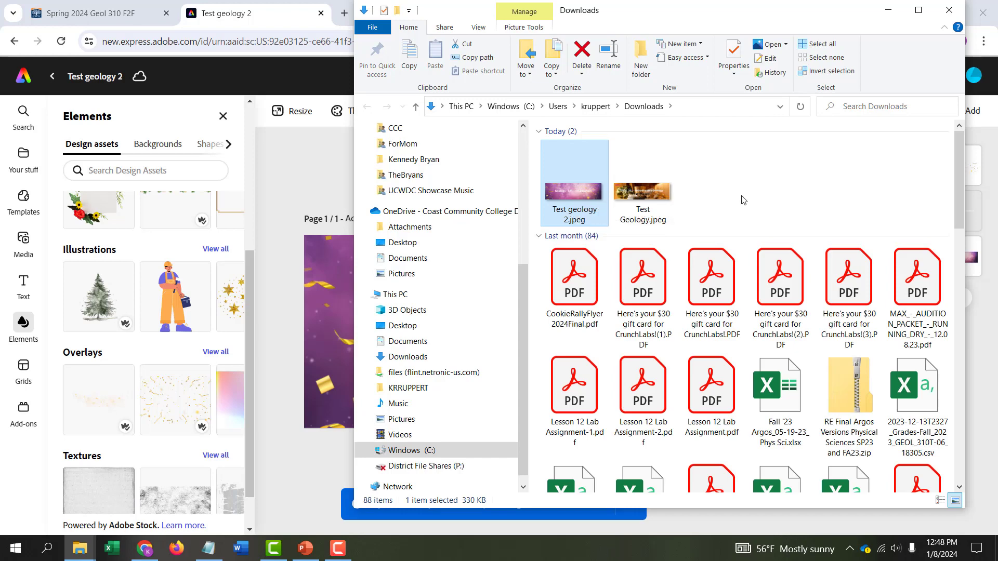
{"action": "left_click", "coordinate": [740, 199]}
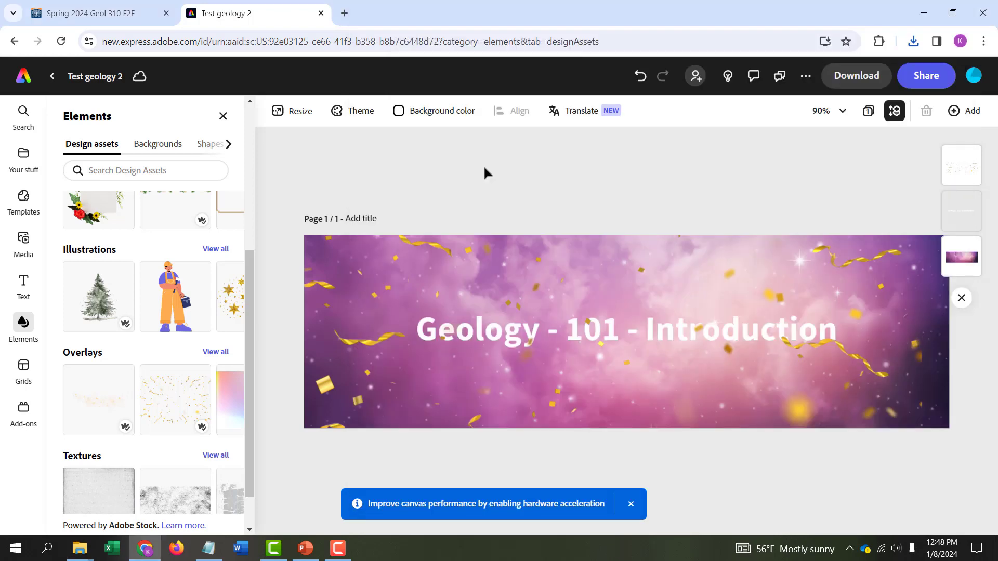
Switch to the Canvas course and upload Test Geology.jpeg from Downloads to the course files
{"action": "left_click", "coordinate": [117, 13]}
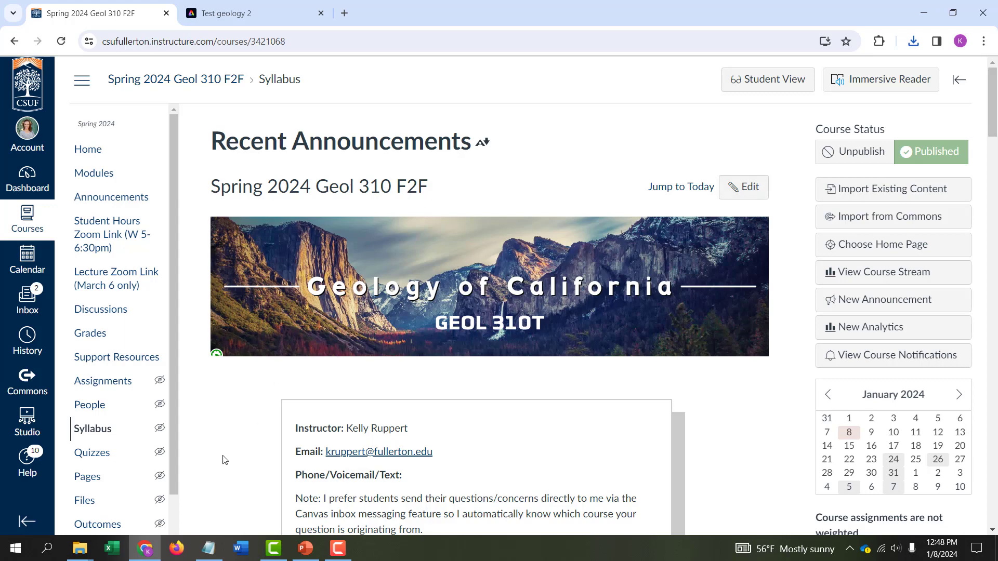
{"action": "left_click", "coordinate": [82, 504]}
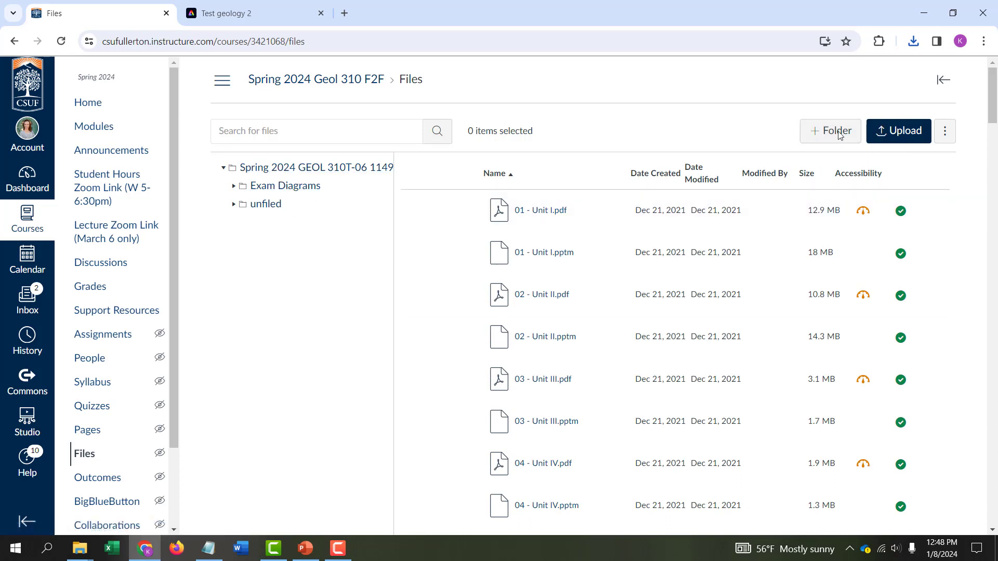
{"action": "left_click", "coordinate": [894, 132]}
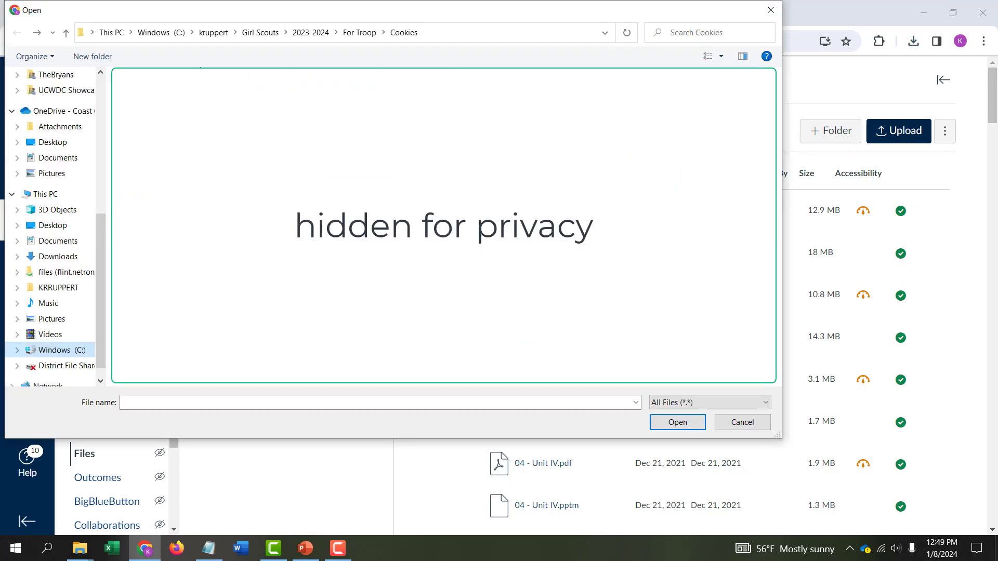
{"action": "left_click", "coordinate": [58, 257]}
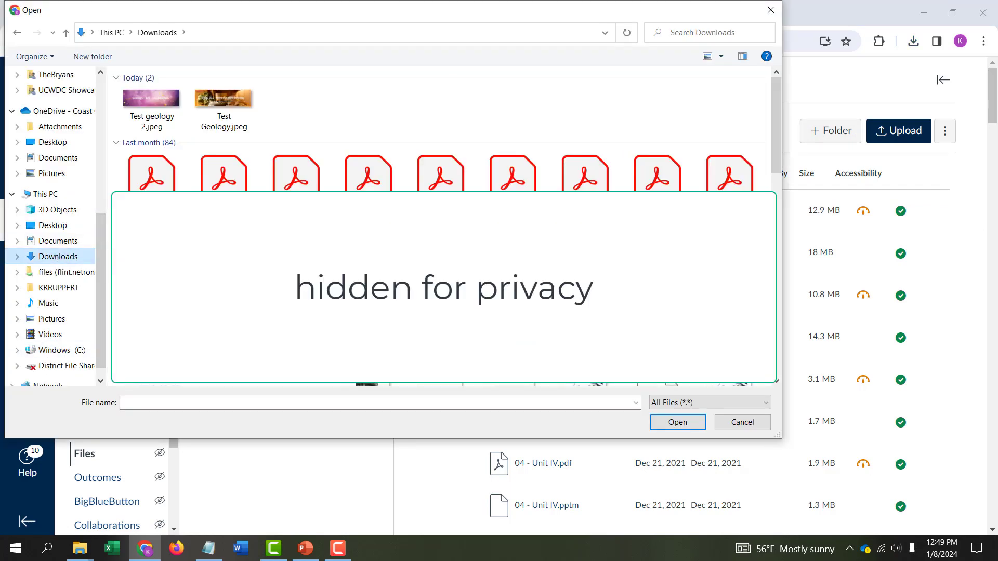
{"action": "left_click", "coordinate": [224, 106]}
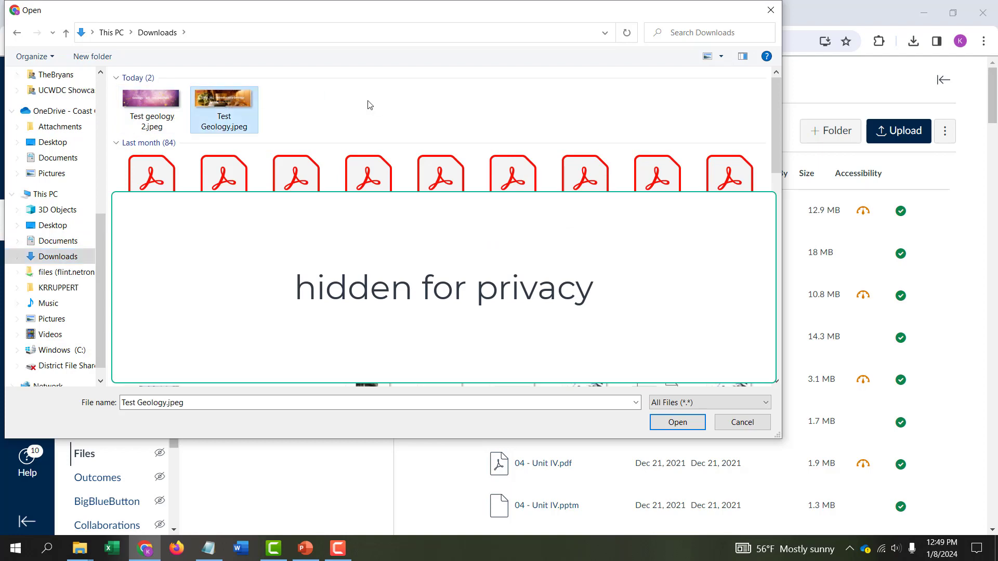
{"action": "left_click", "coordinate": [676, 424]}
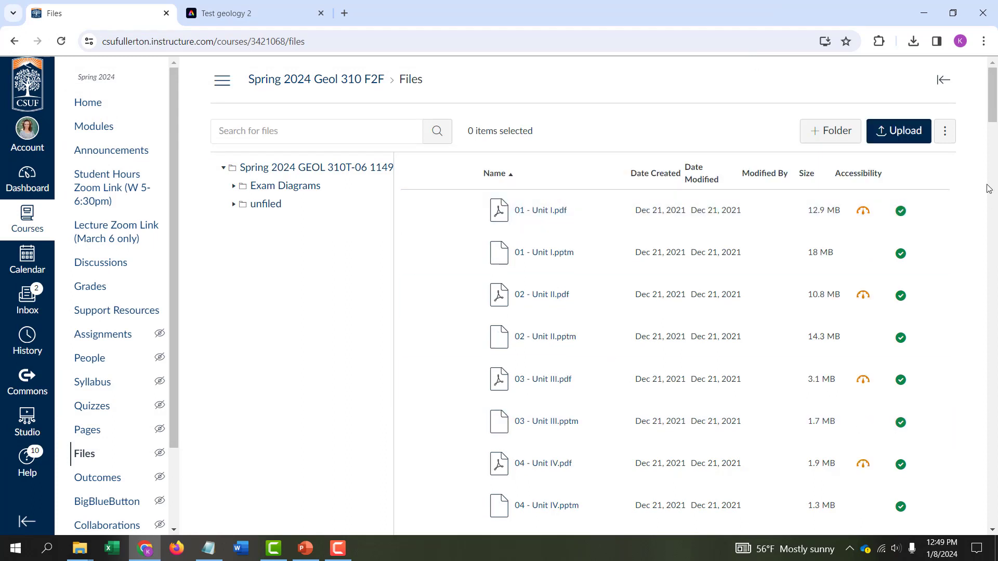
Open the course home page's syllabus description for editing and add two blank lines below the existing banner
{"action": "left_click", "coordinate": [88, 102]}
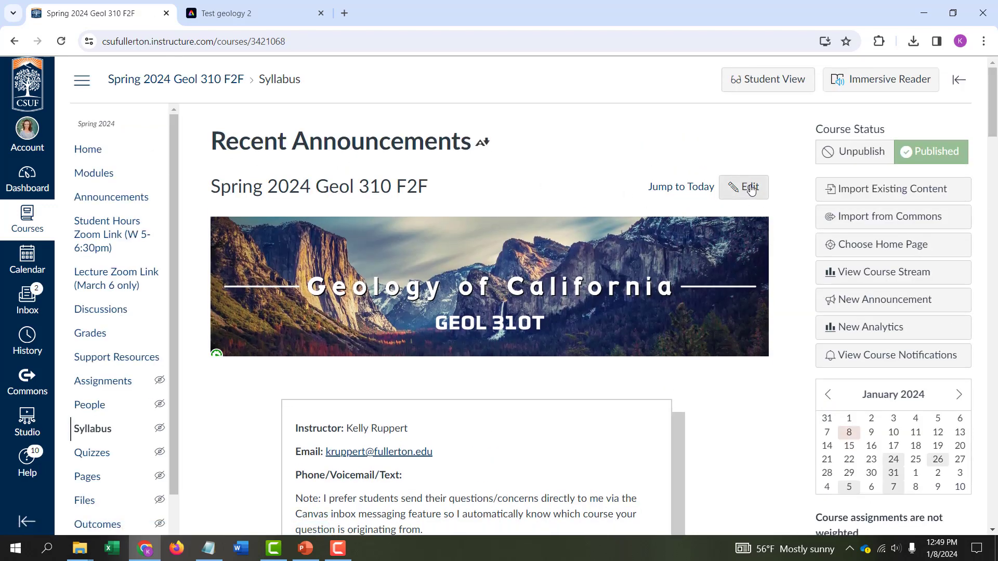
{"action": "left_click", "coordinate": [745, 187]}
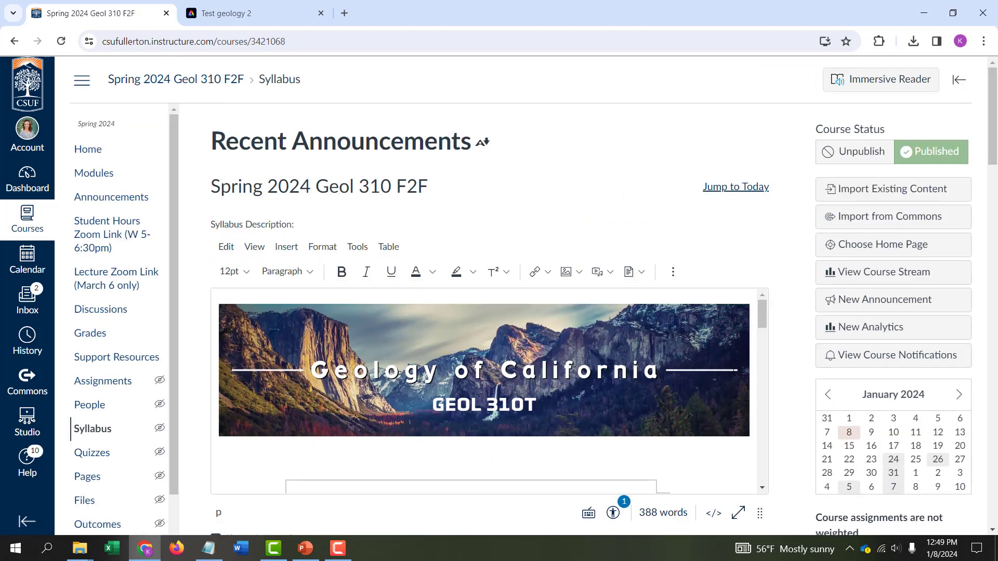
{"action": "left_click", "coordinate": [751, 438]}
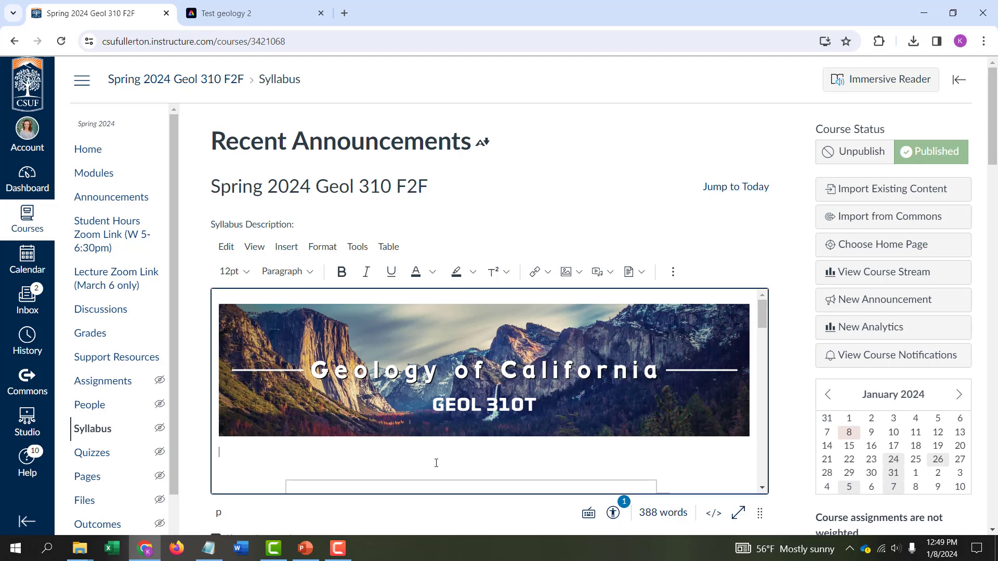
{"action": "key", "text": "Return"}
{"action": "key", "text": "Return"}
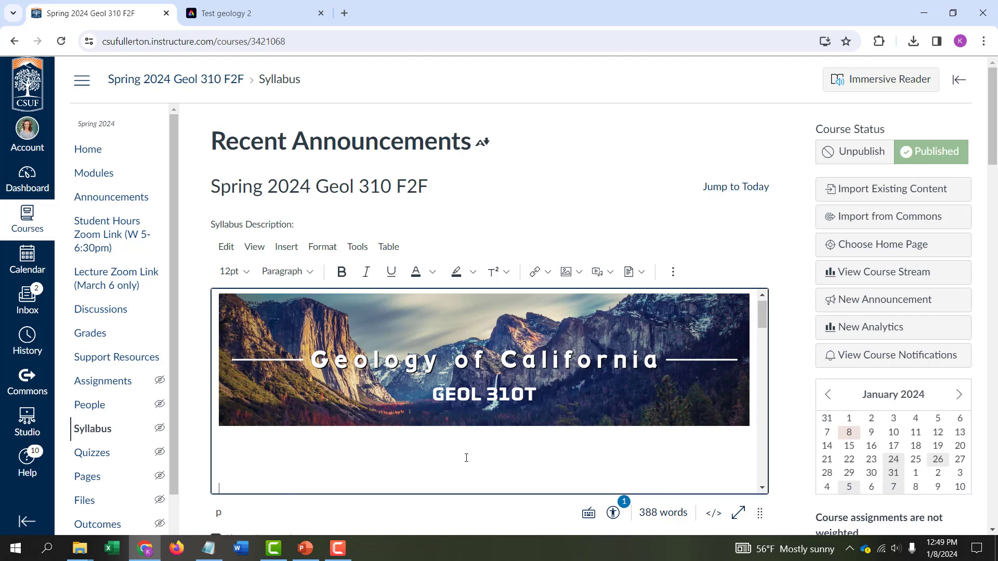
{"action": "scroll", "coordinate": [466, 458], "scroll_direction": "down", "scroll_amount": 1}
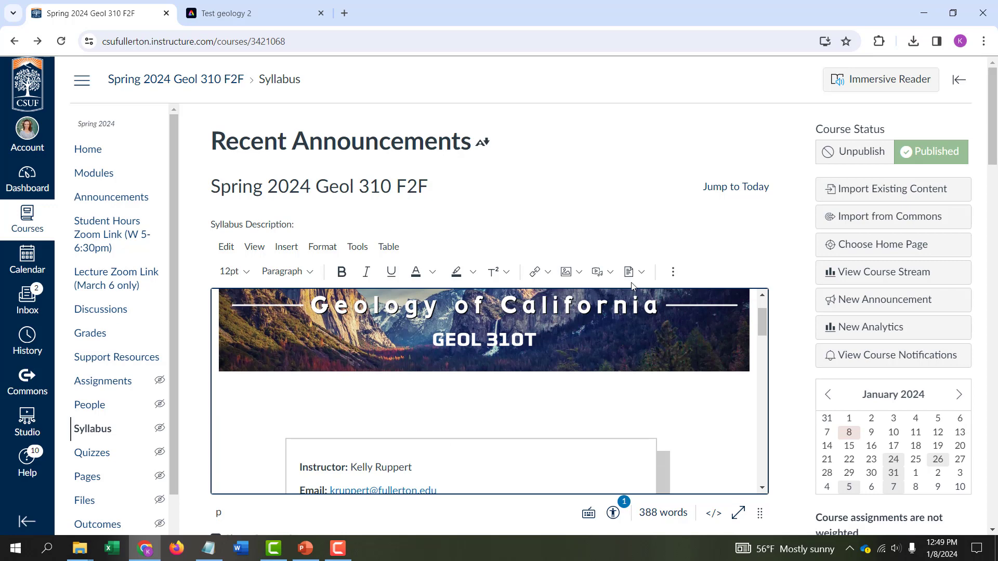
Insert the Test Geology image from the course images below the existing banner
{"action": "left_click", "coordinate": [579, 272]}
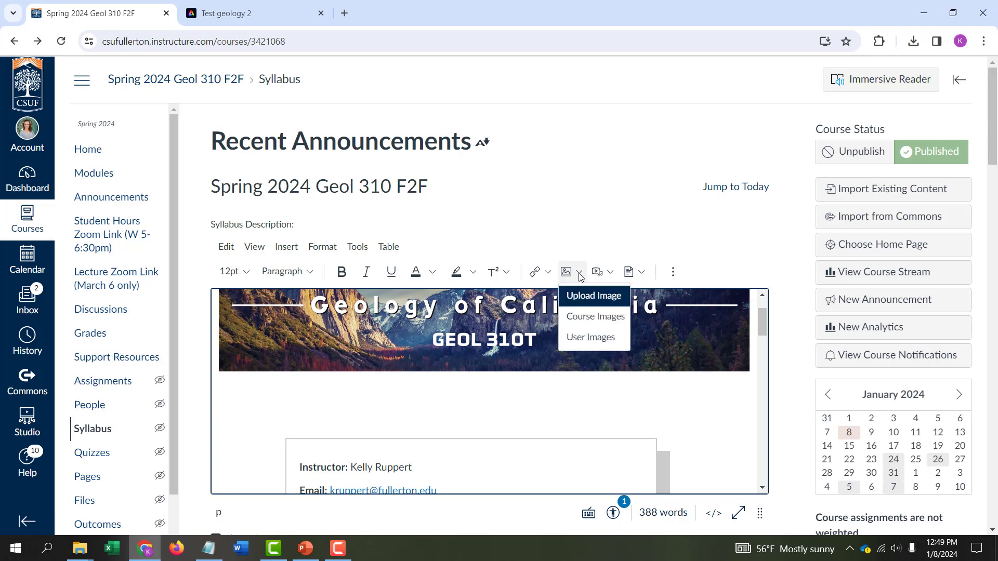
{"action": "left_click", "coordinate": [594, 318]}
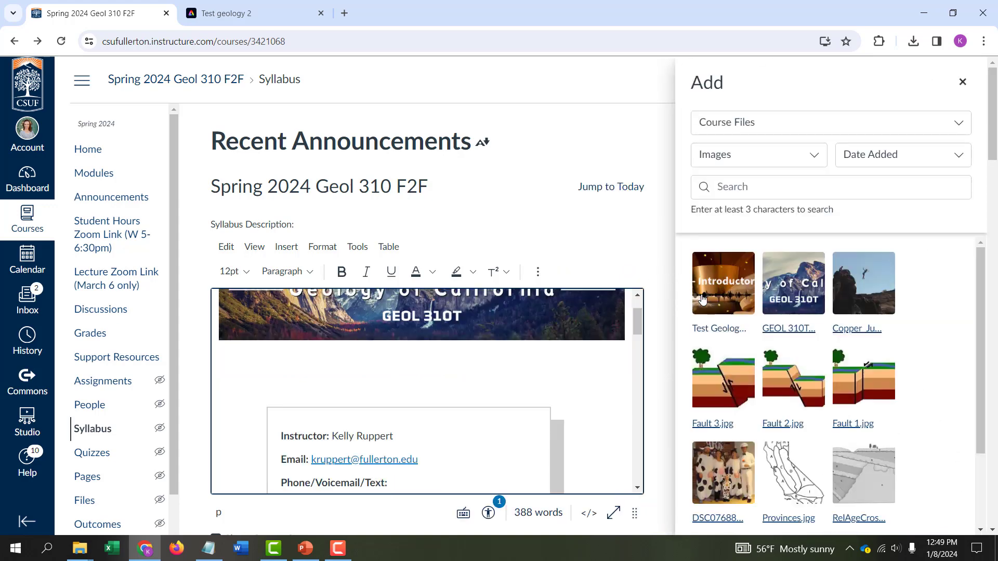
{"action": "left_click", "coordinate": [725, 291]}
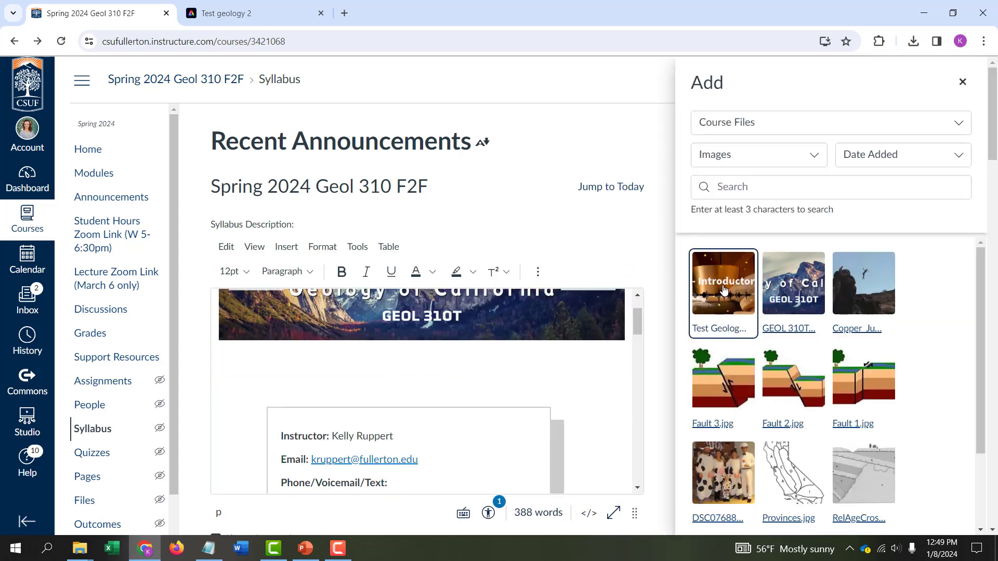
{"action": "left_click", "coordinate": [962, 83]}
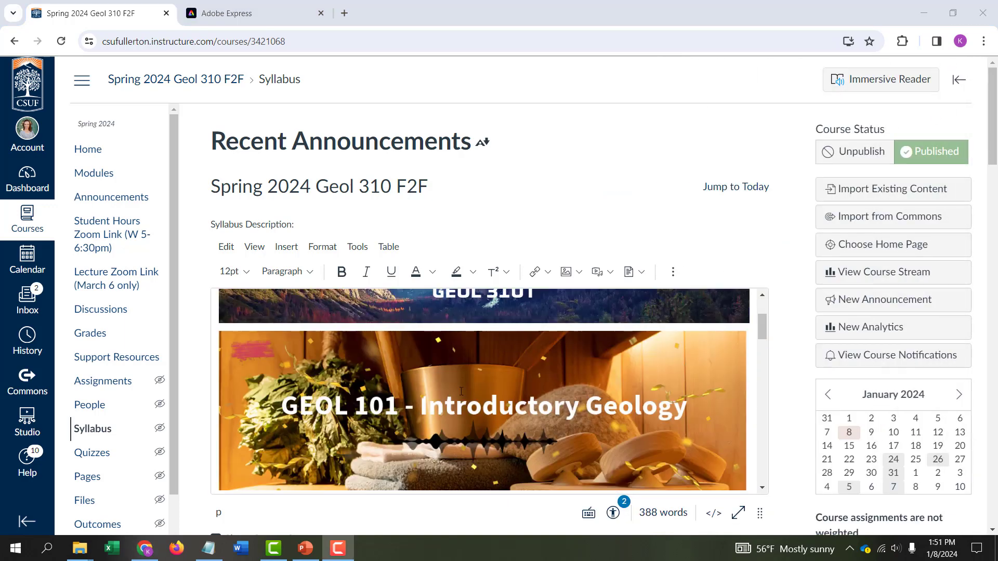
Set the inserted banner image's alt text to "Geol 101 - Introductory Geology"
{"action": "left_click", "coordinate": [461, 391]}
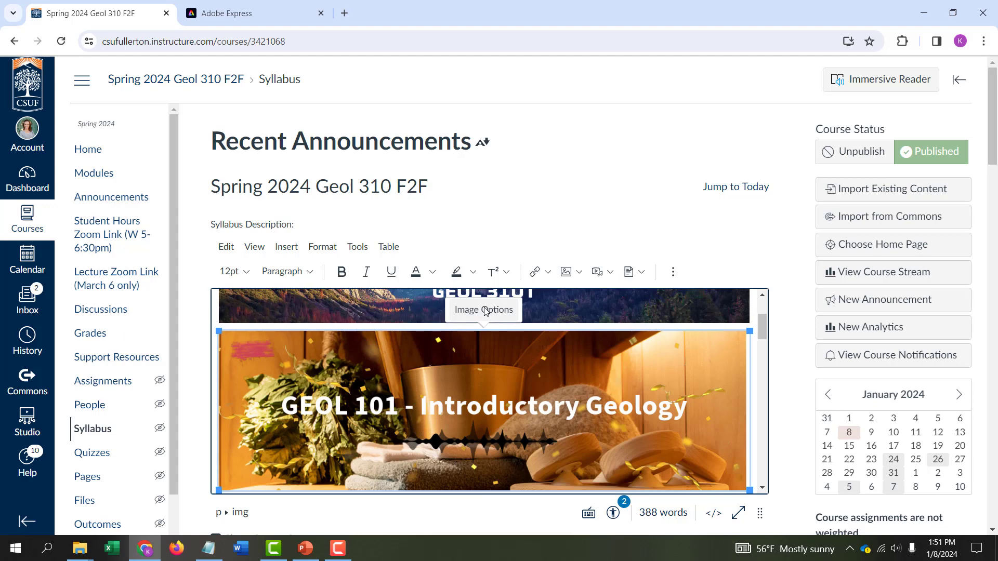
{"action": "left_click", "coordinate": [485, 310]}
{"action": "left_click_drag", "start_coordinate": [881, 164], "coordinate": [780, 172]}
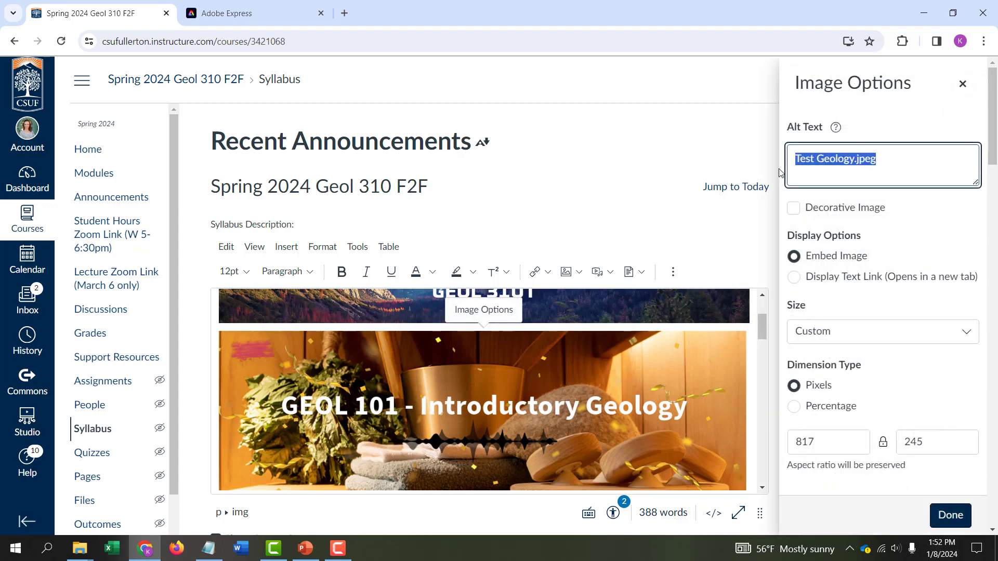
{"action": "type", "text": "Ge"}
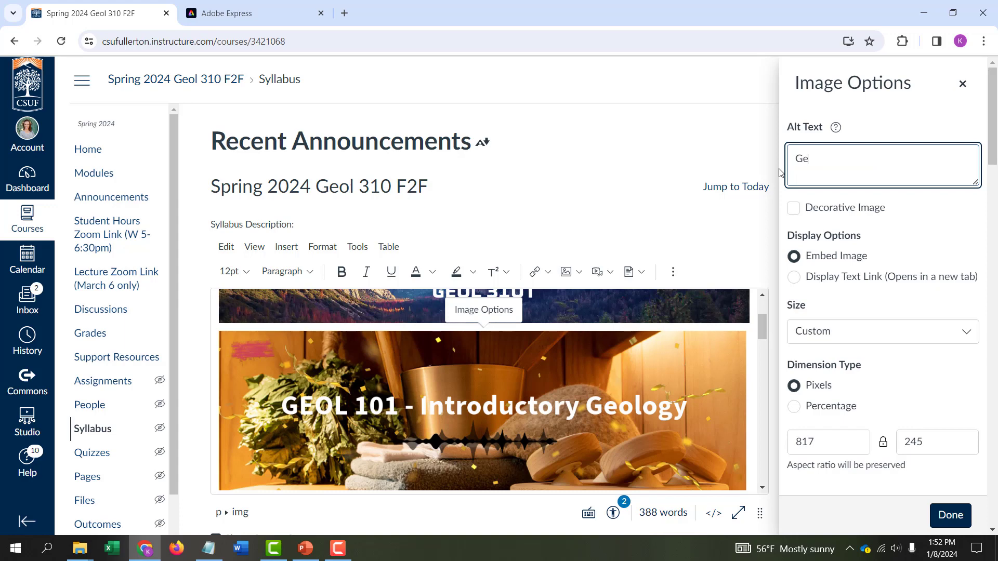
{"action": "type", "text": "ol 101 - Introductory Geology"}
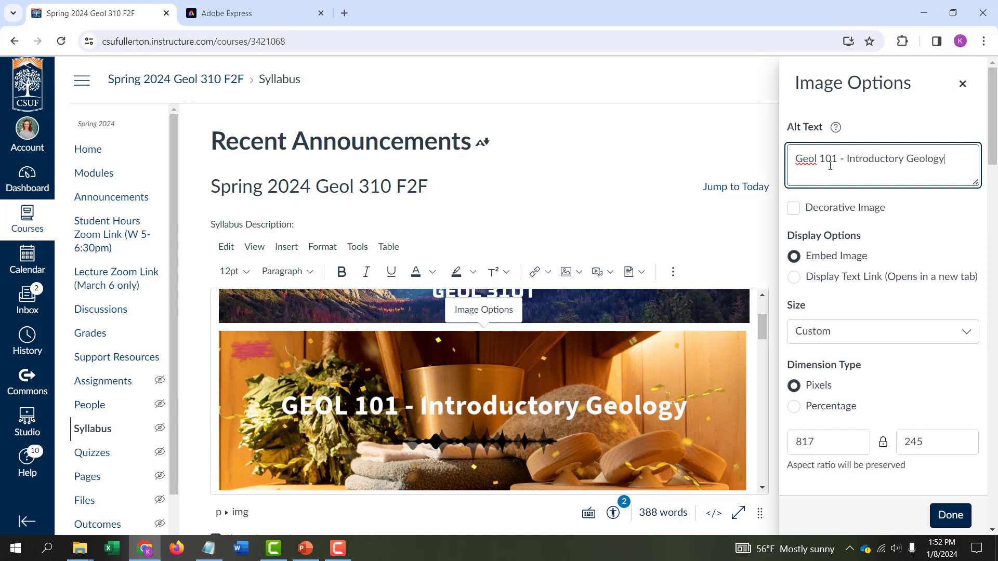
{"action": "left_click", "coordinate": [951, 516]}
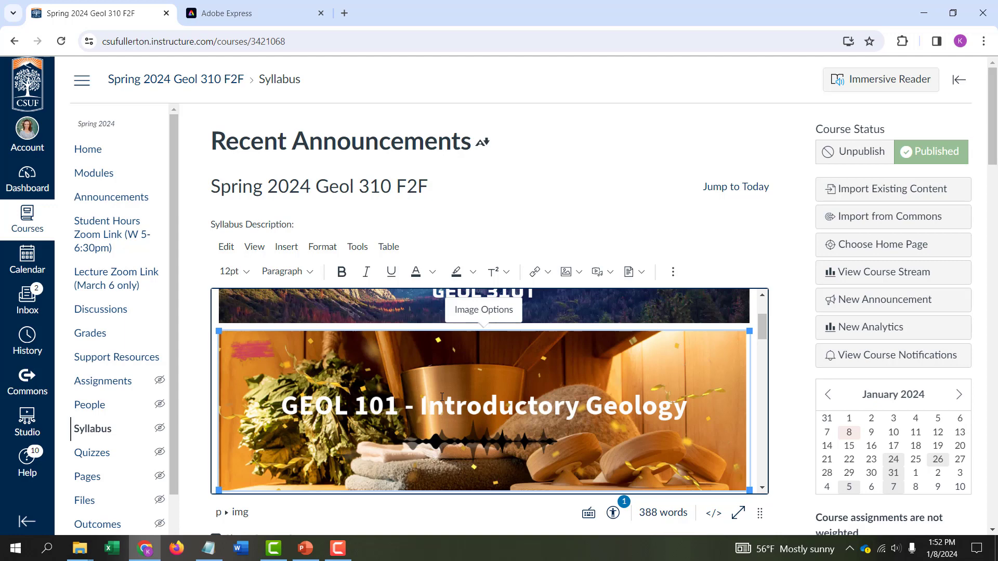
In the syllabus description's HTML source, set the width of the "Geol 101 - Introductory Geology" image to 100%
{"action": "left_click", "coordinate": [715, 515]}
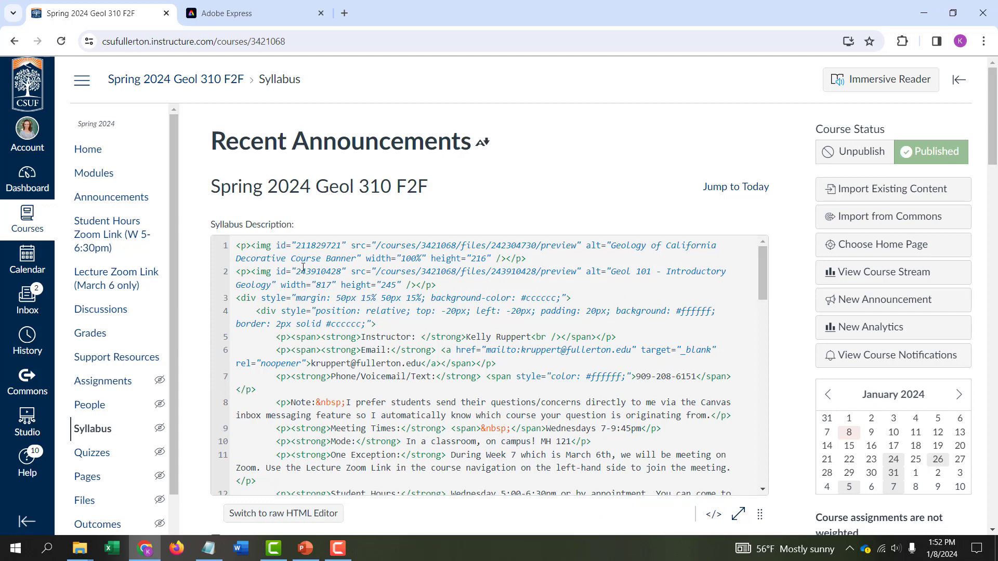
{"action": "left_click_drag", "start_coordinate": [535, 264], "coordinate": [232, 250]}
{"action": "left_click_drag", "start_coordinate": [435, 285], "coordinate": [220, 279]}
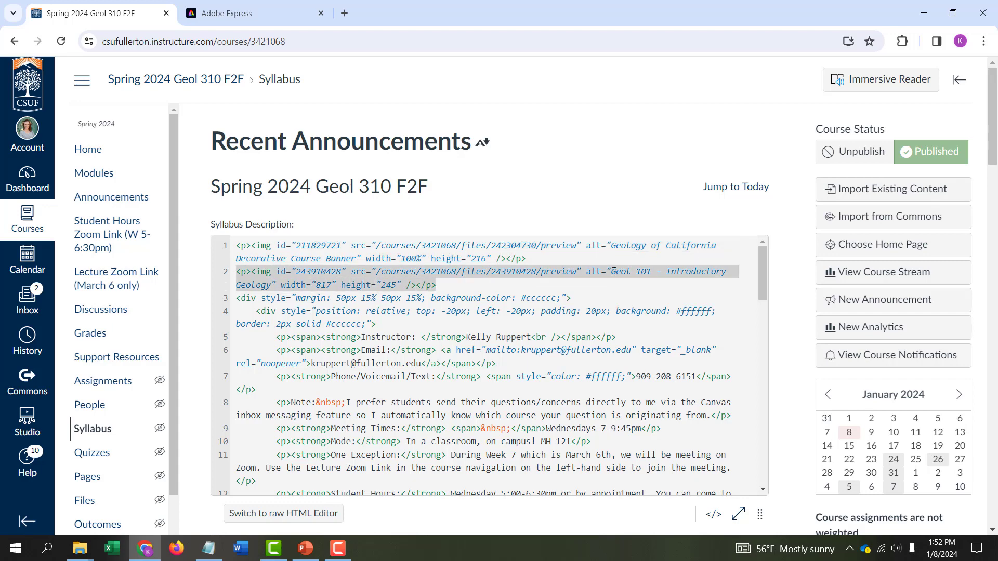
{"action": "left_click_drag", "start_coordinate": [613, 271], "coordinate": [721, 271]}
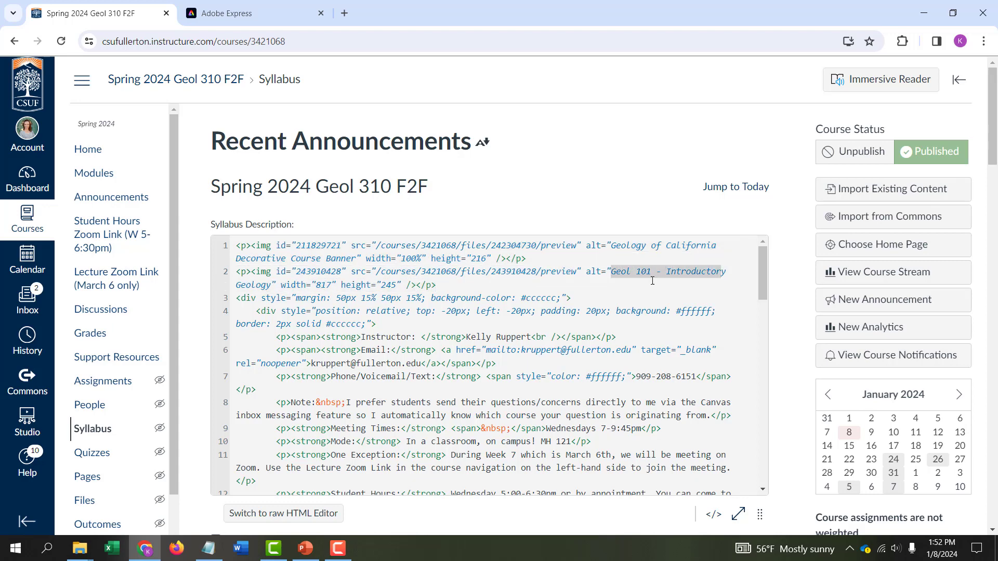
{"action": "left_click", "coordinate": [413, 287]}
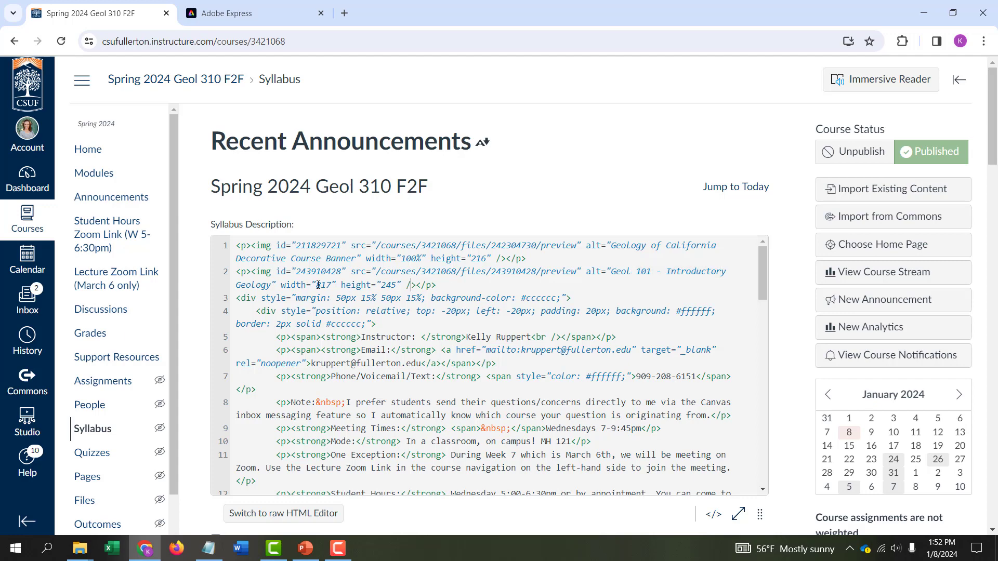
{"action": "left_click_drag", "start_coordinate": [317, 286], "coordinate": [394, 285]}
{"action": "left_click_drag", "start_coordinate": [316, 286], "coordinate": [330, 284]}
{"action": "type", "text": "100"}
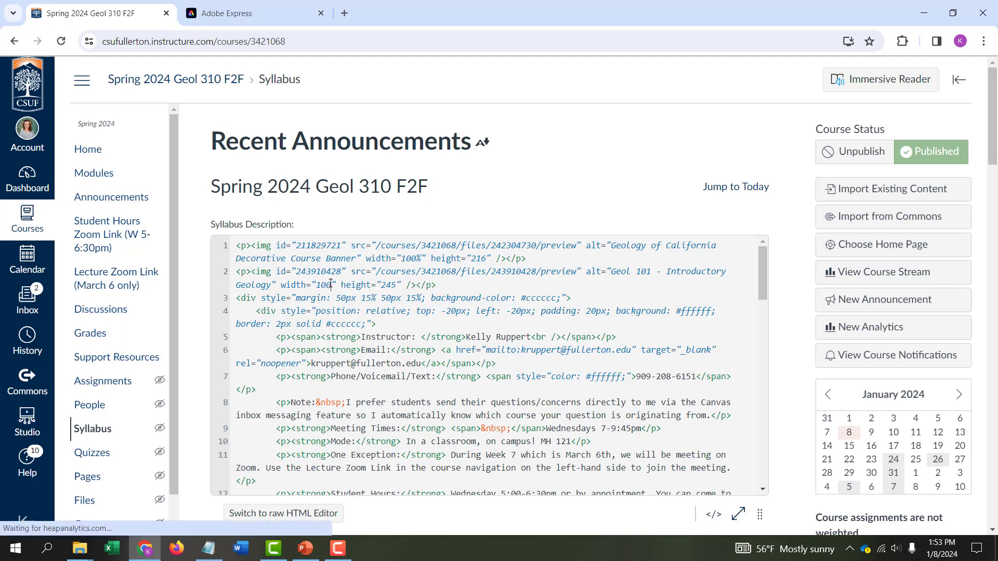
{"action": "type", "text": "%"}
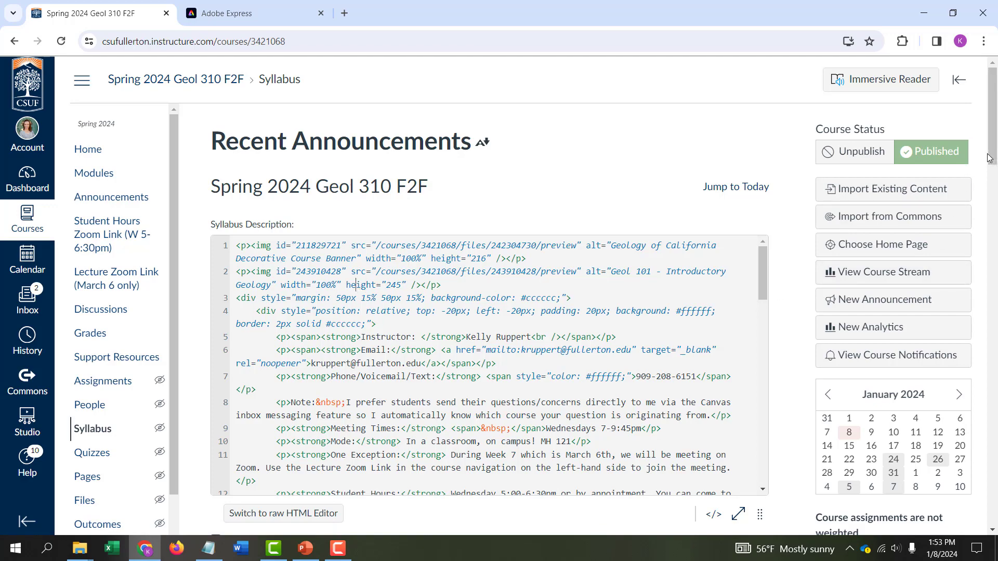
Save the updated syllabus and check the new banner on the course home page
{"action": "scroll", "coordinate": [778, 329], "scroll_direction": "down", "scroll_amount": 5}
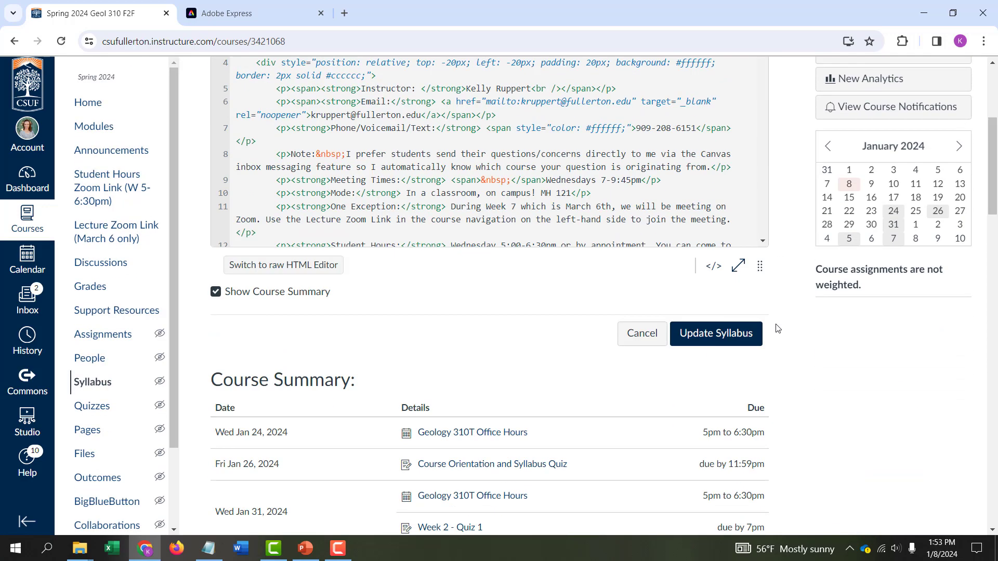
{"action": "left_click", "coordinate": [710, 338]}
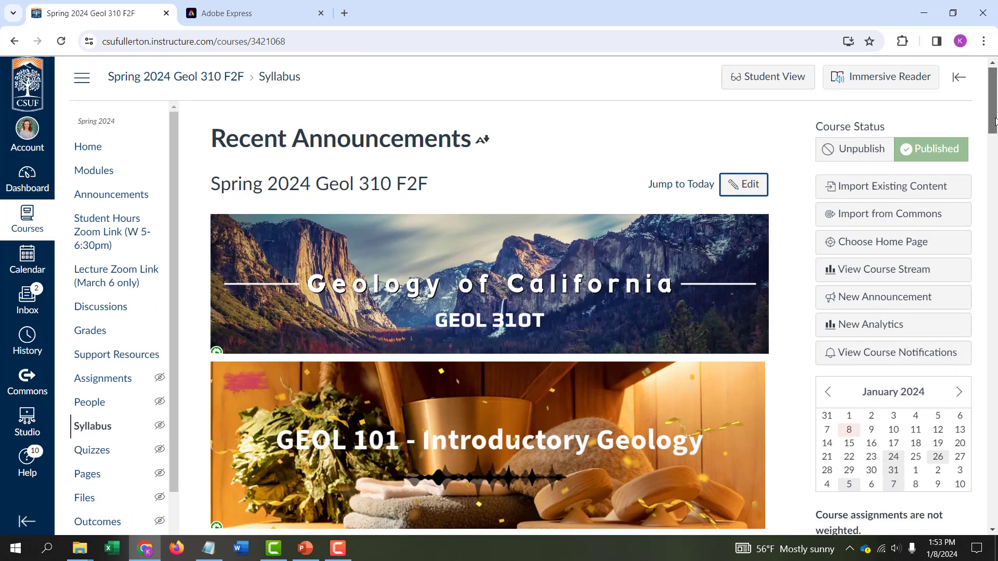
{"action": "scroll", "coordinate": [277, 394], "scroll_direction": "down", "scroll_amount": 2}
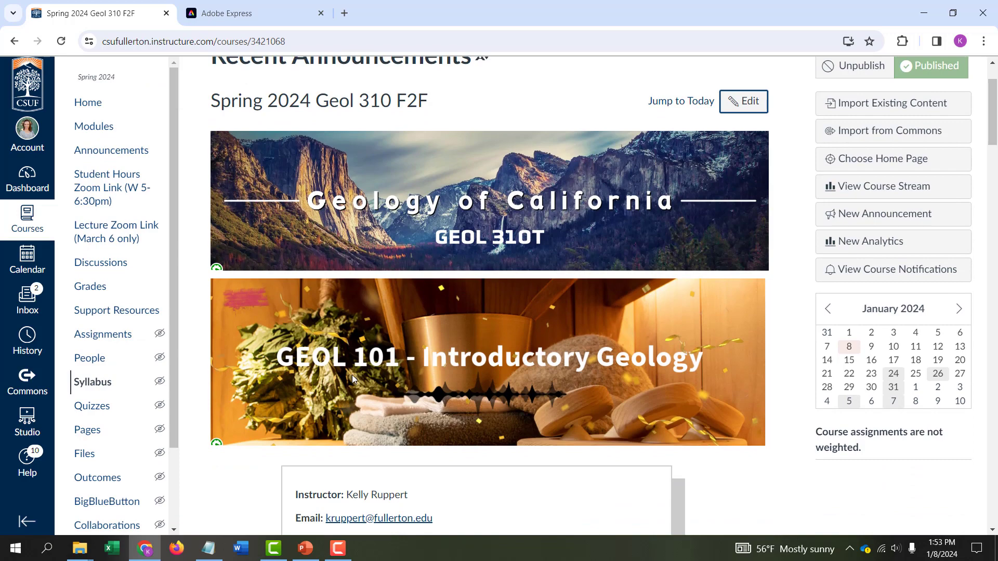